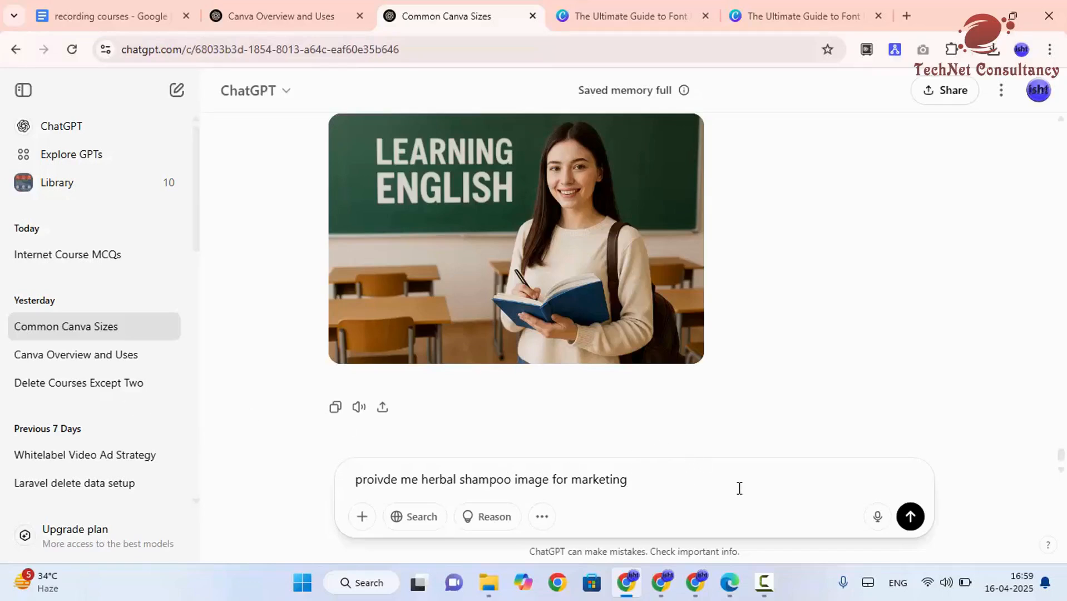
Step: Send the prompt requesting a herbal shampoo image for marketing and review the generated image
click(910, 516)
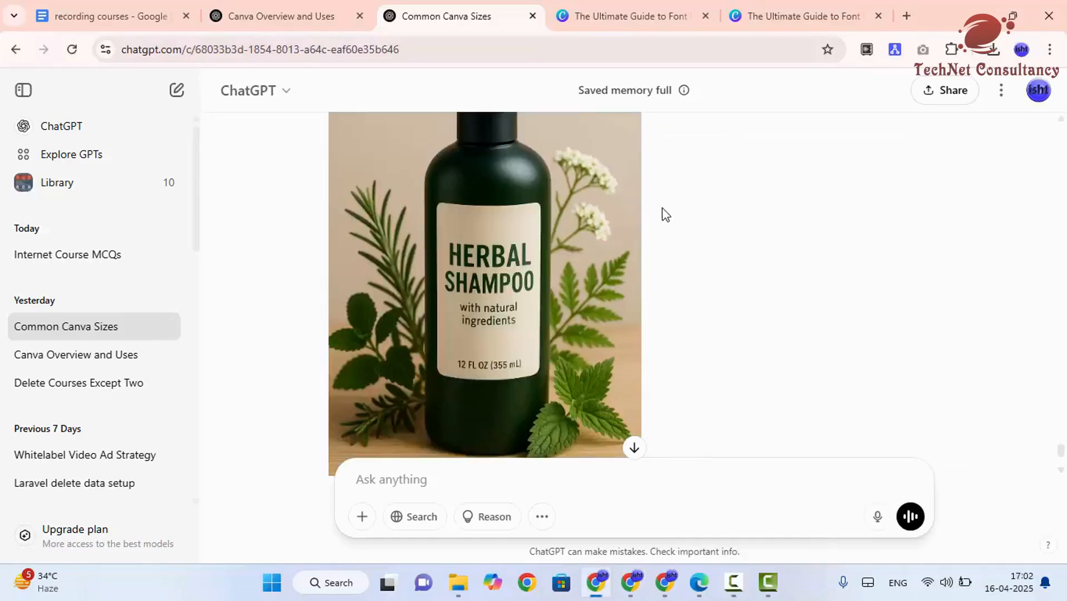
scroll(543, 269, down, 2)
scroll(517, 239, up, 5)
scroll(481, 200, down, 1)
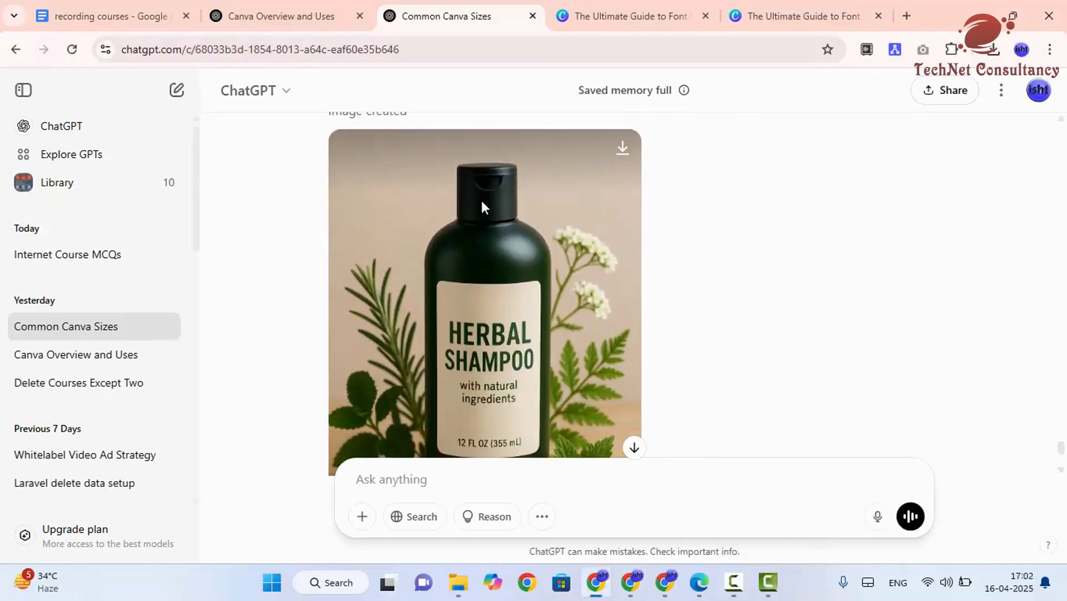
scroll(481, 207, up, 3)
scroll(574, 250, down, 3)
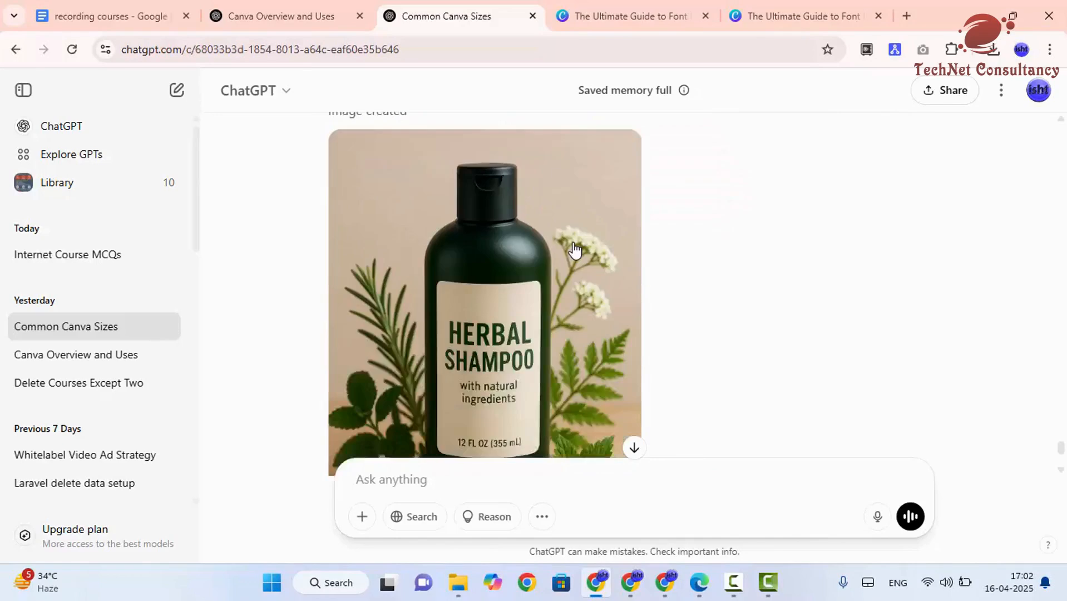
scroll(567, 276, up, 1)
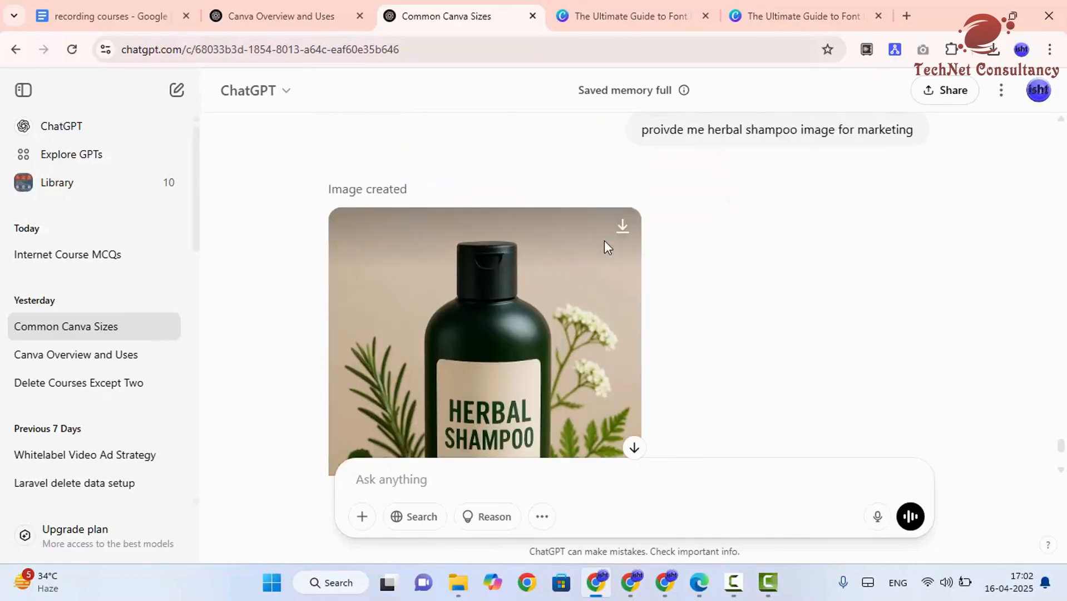
Step: Download the generated herbal shampoo image and save it to the Downloads folder
click(623, 228)
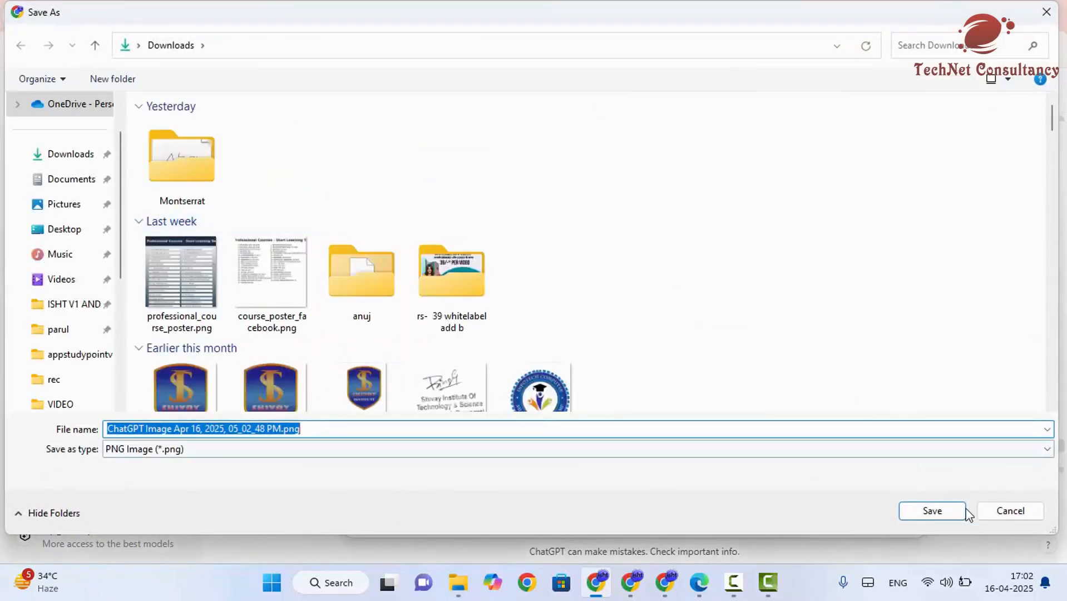
click(947, 522)
click(947, 522)
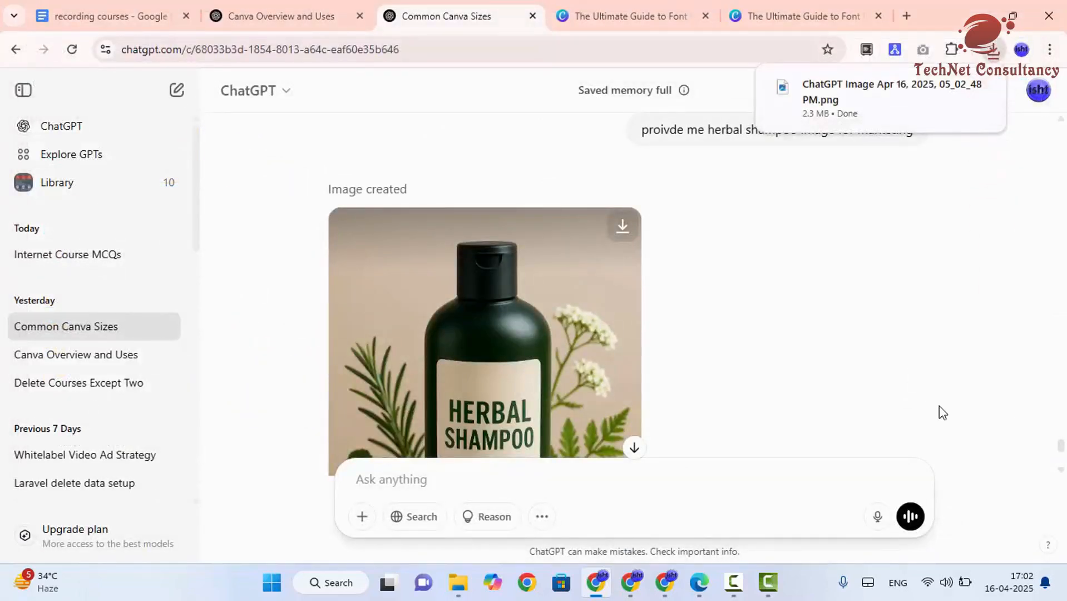
Step: Switch to the Canva design and add a new blank page after page 6
key(alt+Tab)
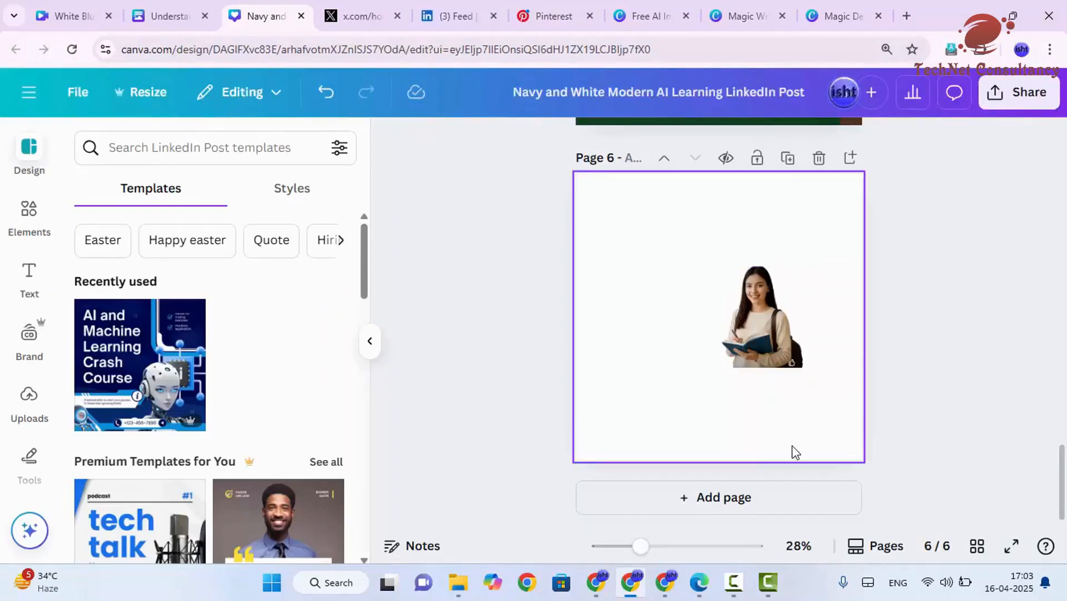
click(733, 496)
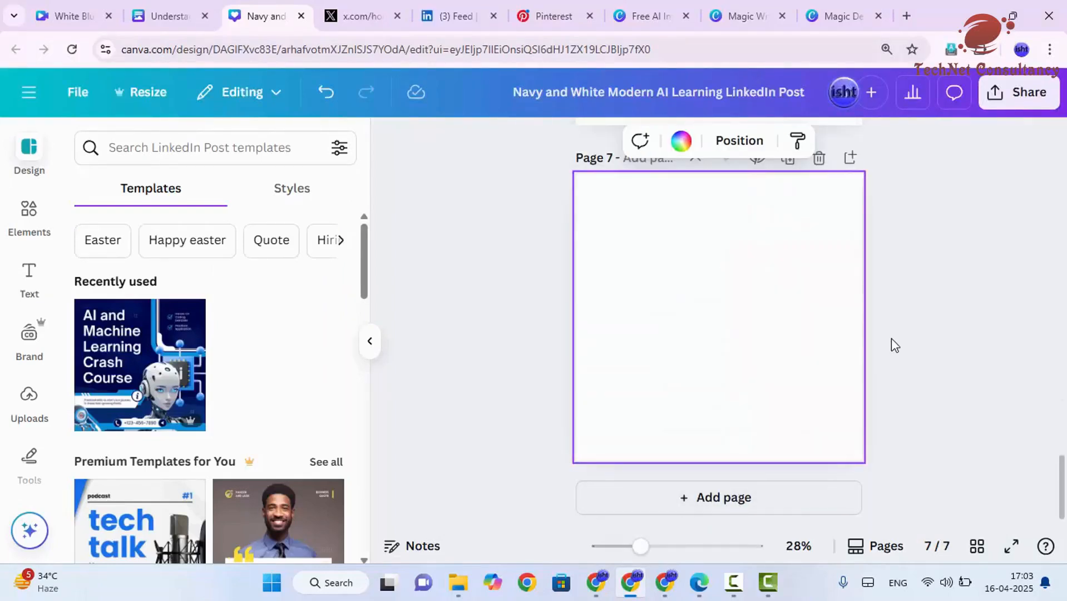
click(370, 341)
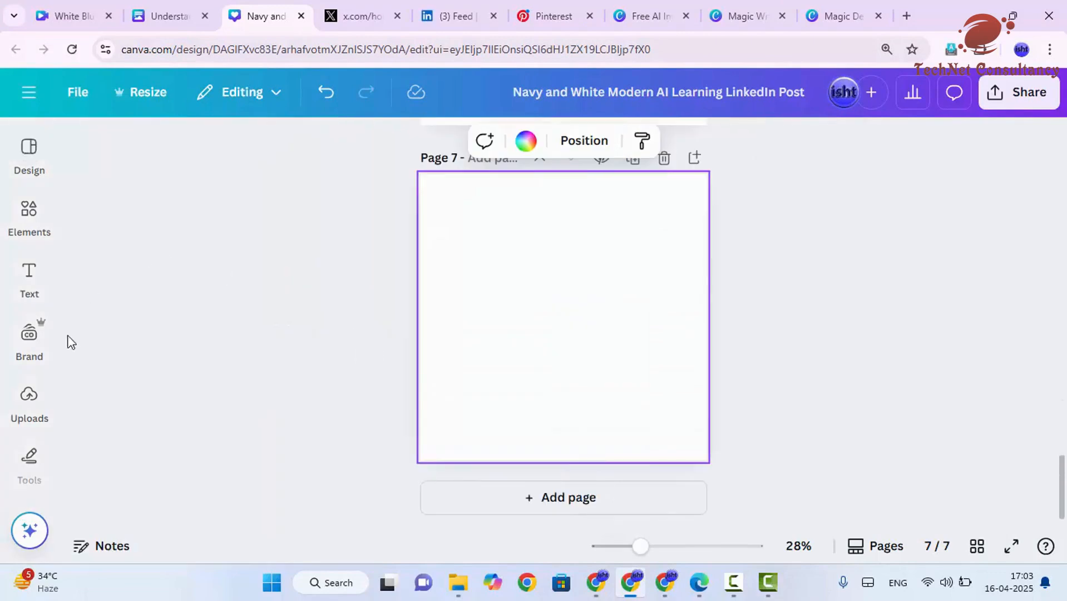
Step: Upload the downloaded ChatGPT herbal shampoo PNG from Downloads into the design's uploads
click(29, 399)
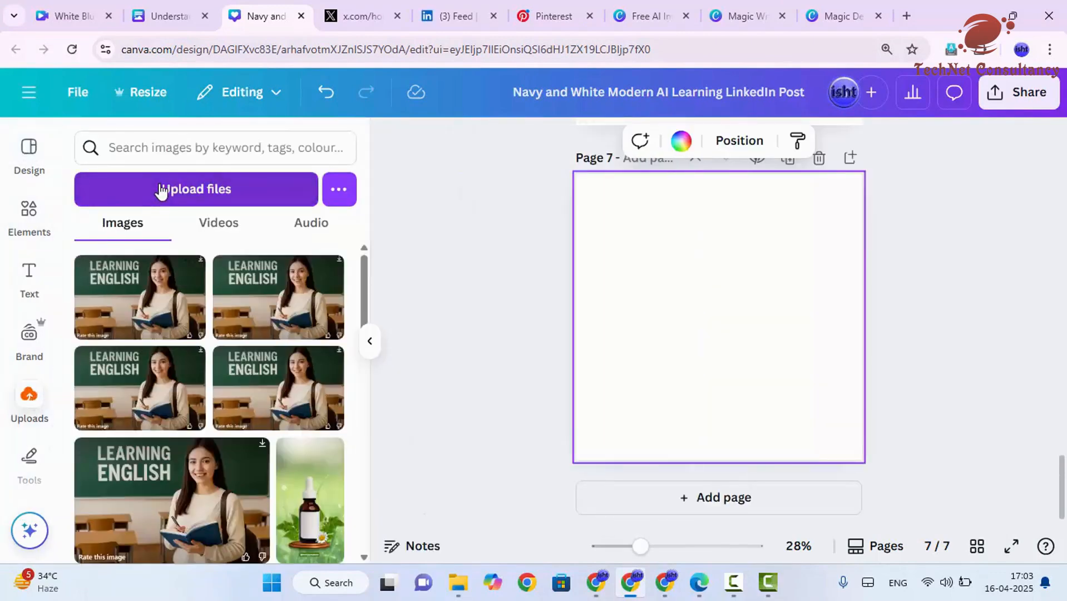
click(161, 190)
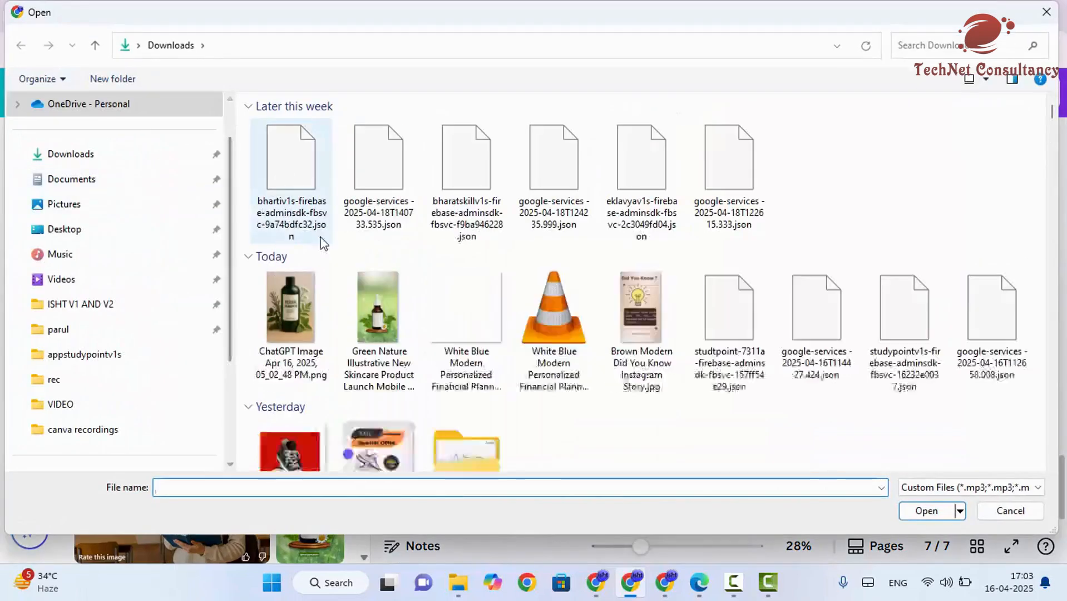
click(306, 301)
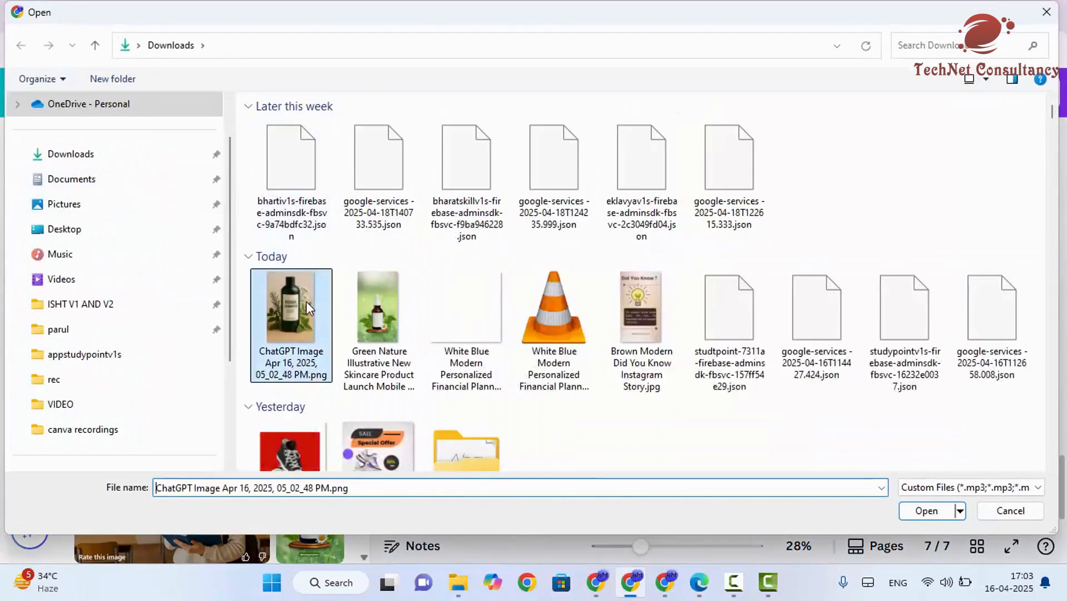
click(907, 517)
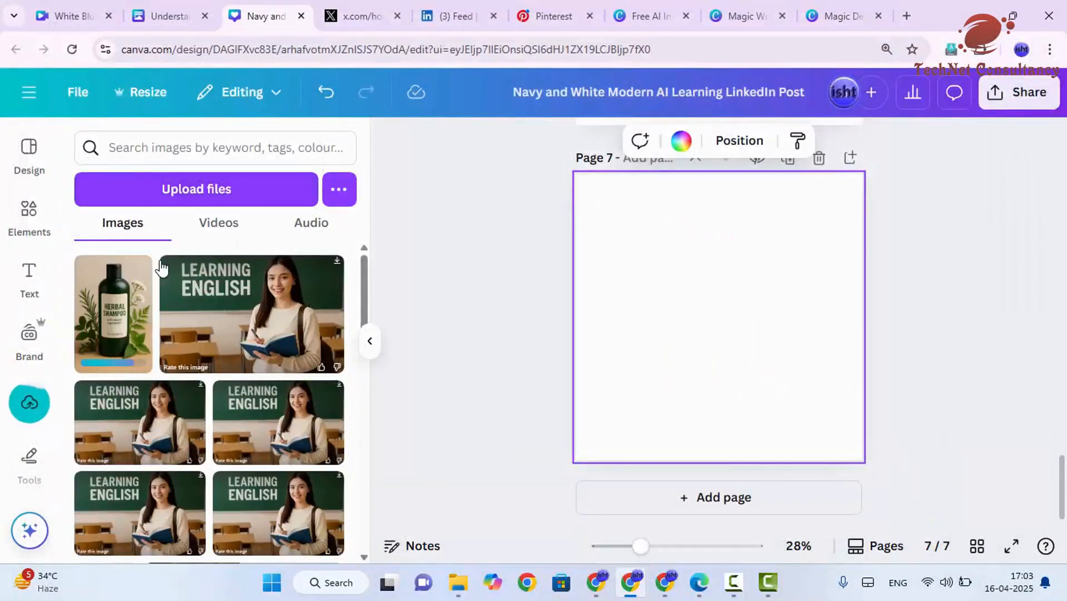
Step: Place the uploaded shampoo image on page 7 and enlarge it to fill the page height
drag(105, 312, 719, 305)
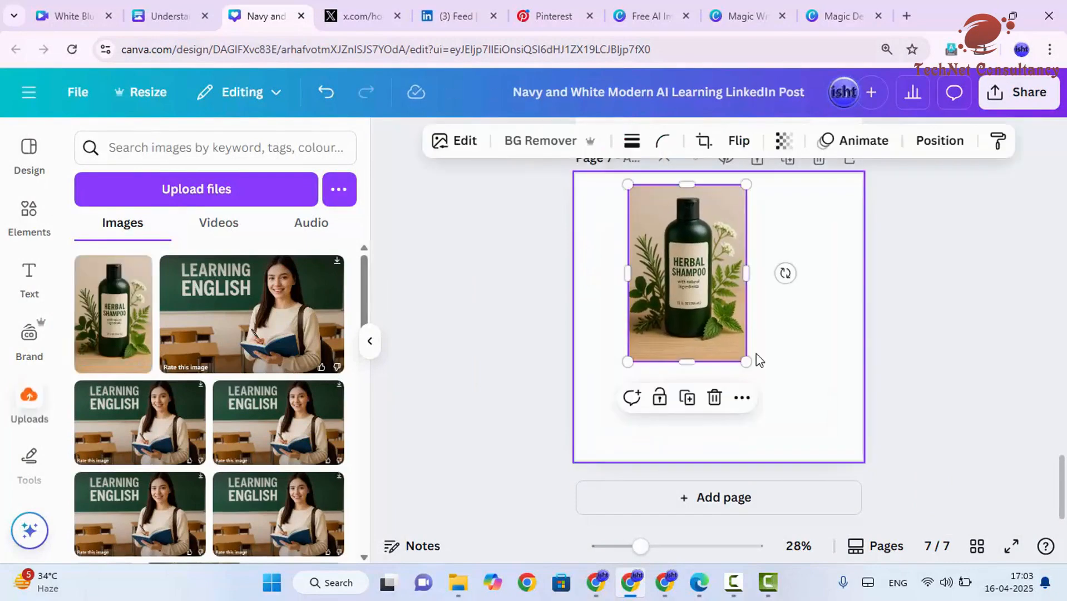
drag(746, 361, 838, 441)
click(903, 360)
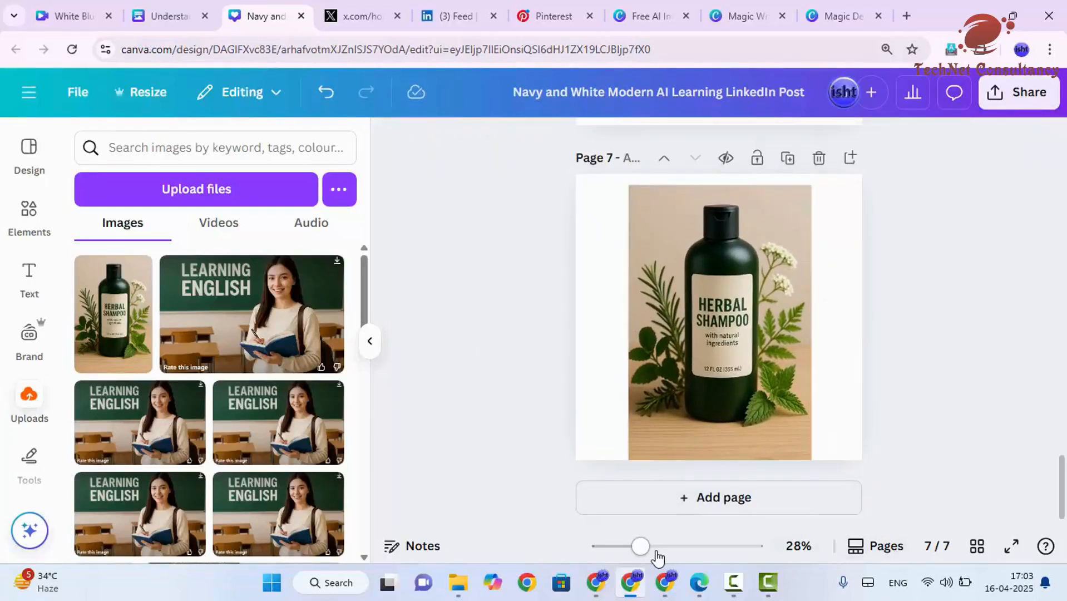
Step: Open the image editing options for the shampoo image on page 7
drag(640, 546, 666, 545)
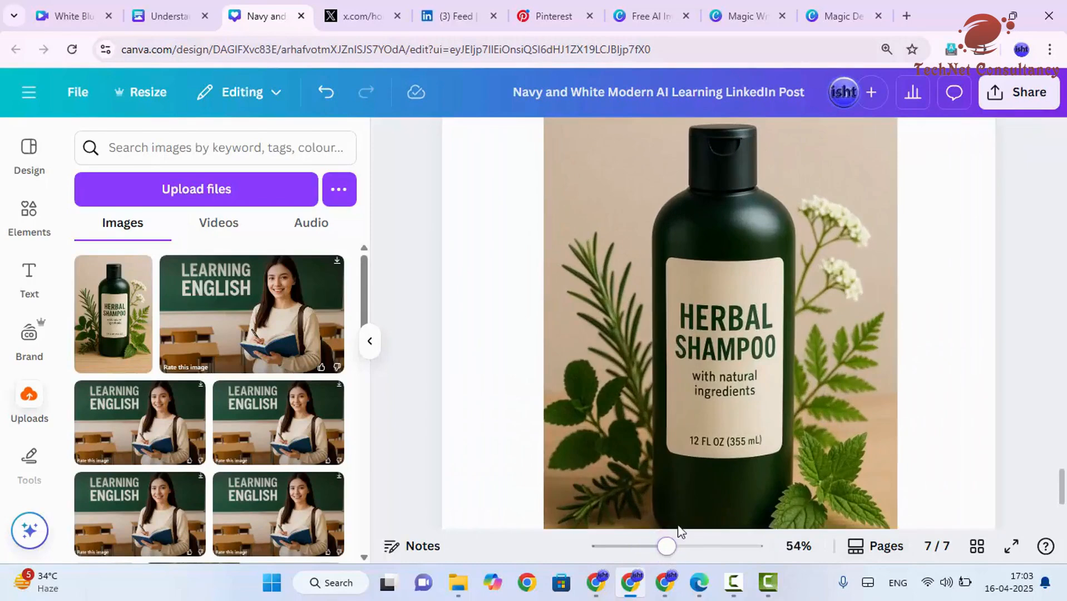
click(370, 341)
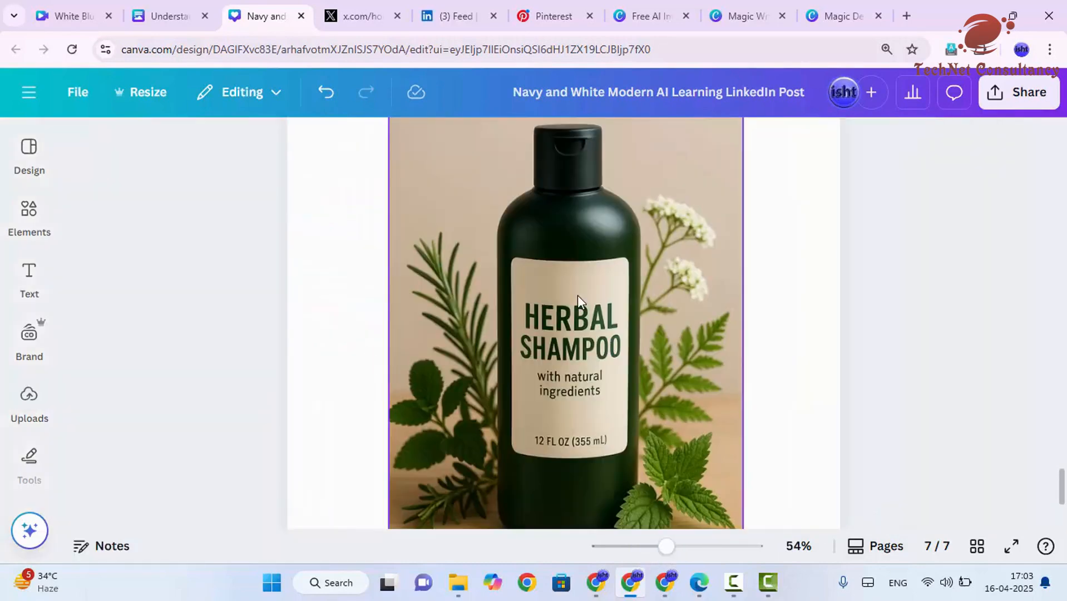
scroll(578, 295, down, 3)
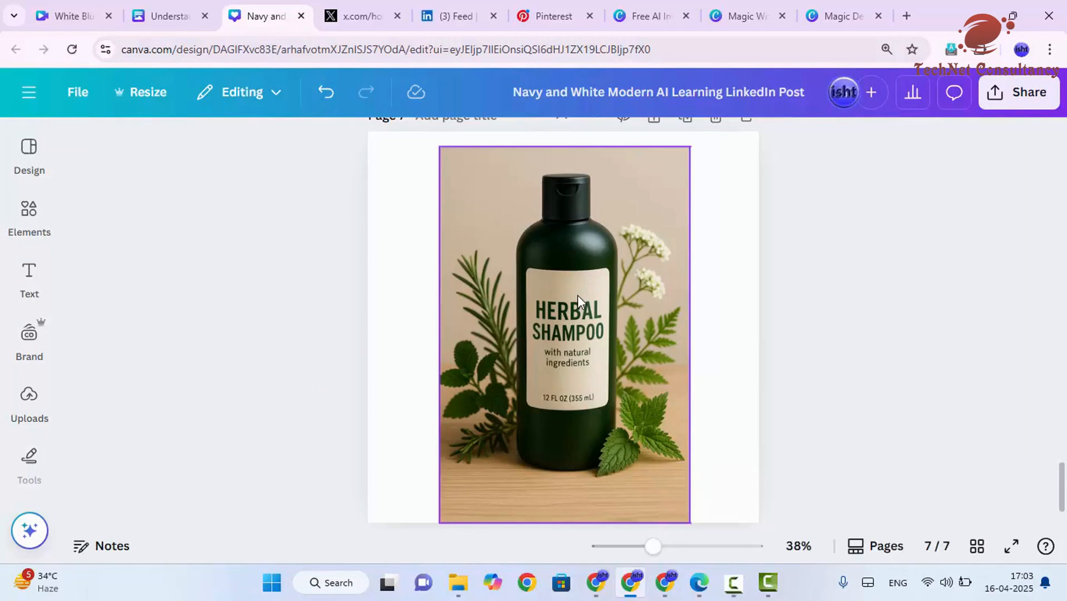
click(604, 265)
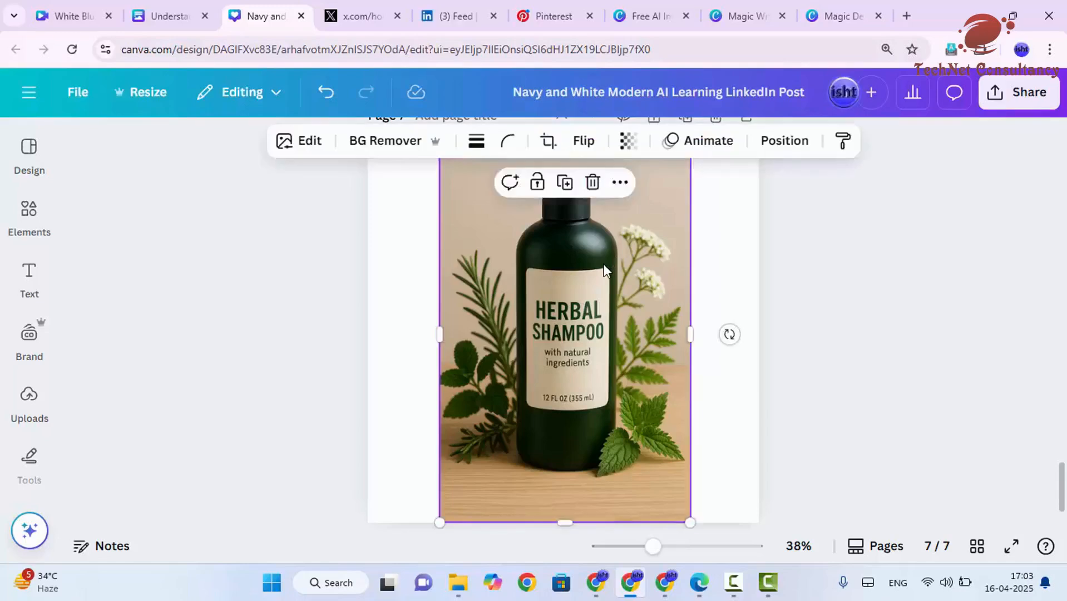
click(307, 146)
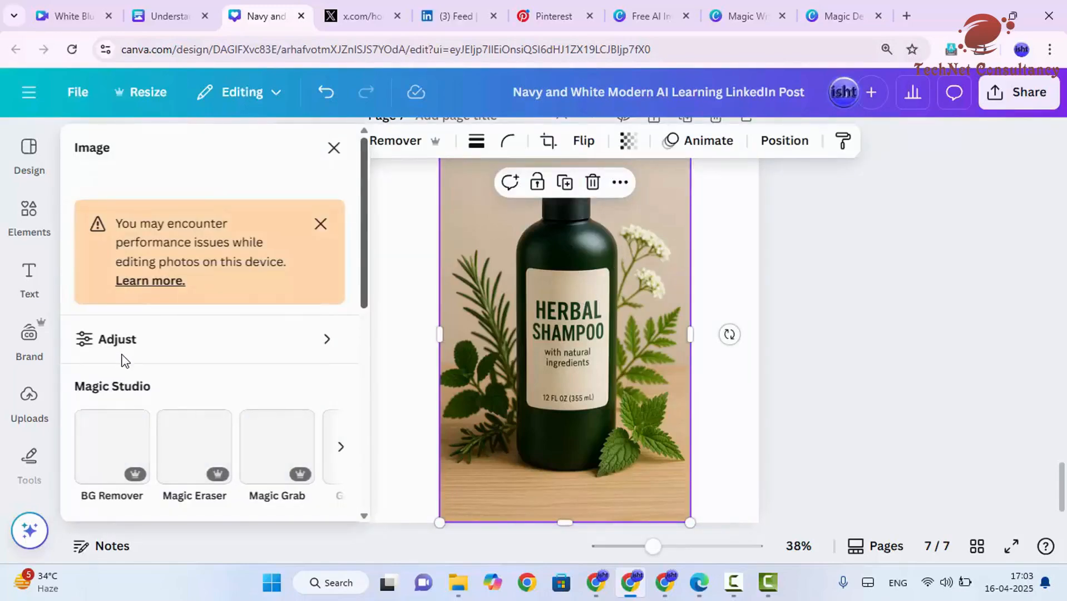
Step: Examine the Adjust settings available for the shampoo image
scroll(120, 355, down, 2)
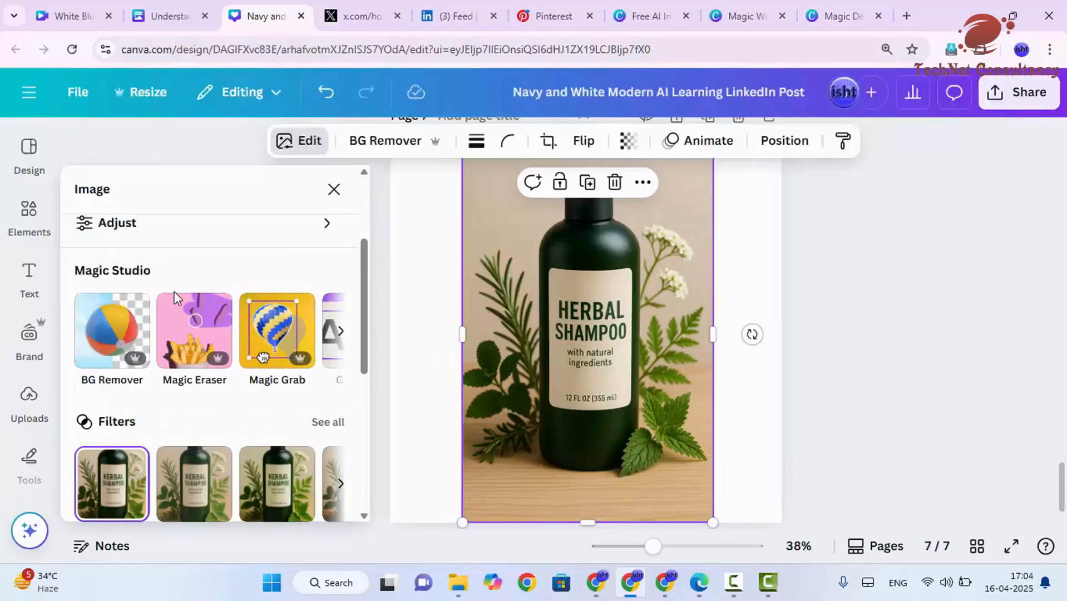
scroll(142, 290, up, 2)
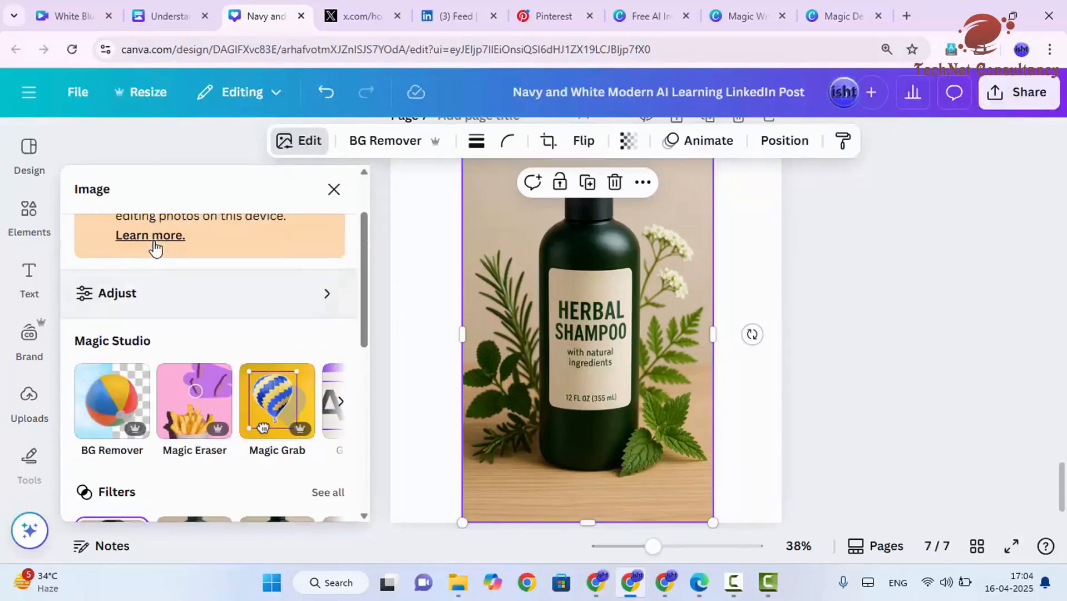
click(169, 314)
scroll(169, 319, down, 2)
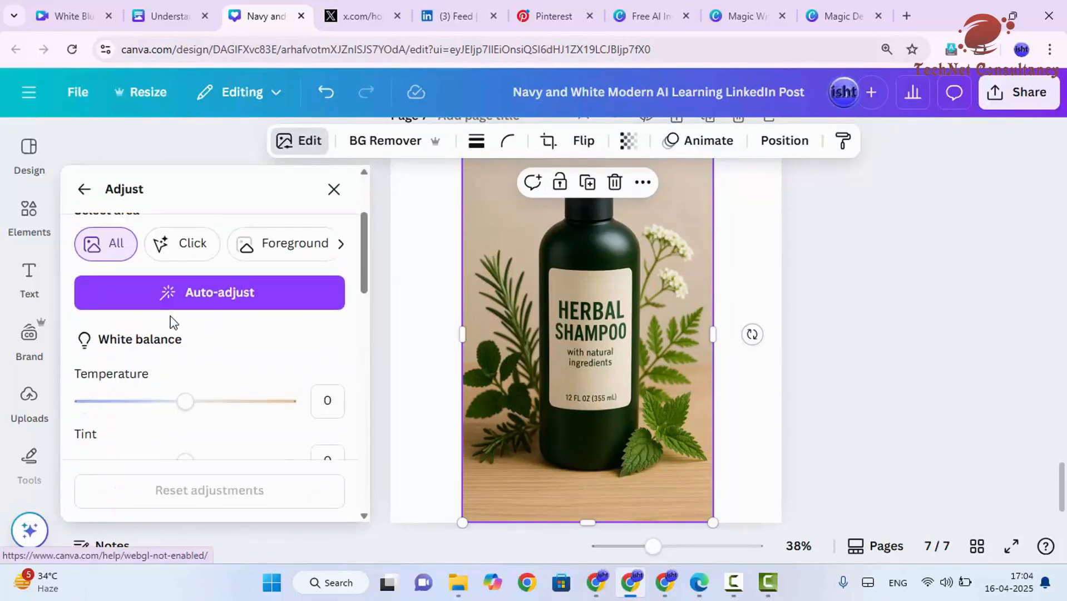
scroll(174, 322, down, 2)
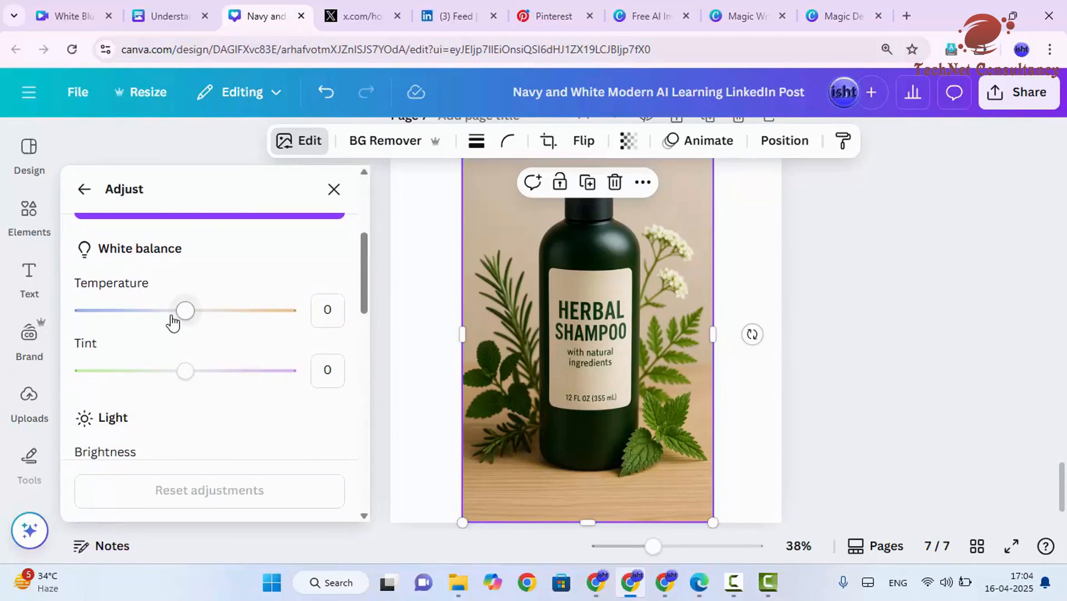
scroll(171, 357, down, 4)
scroll(172, 358, down, 3)
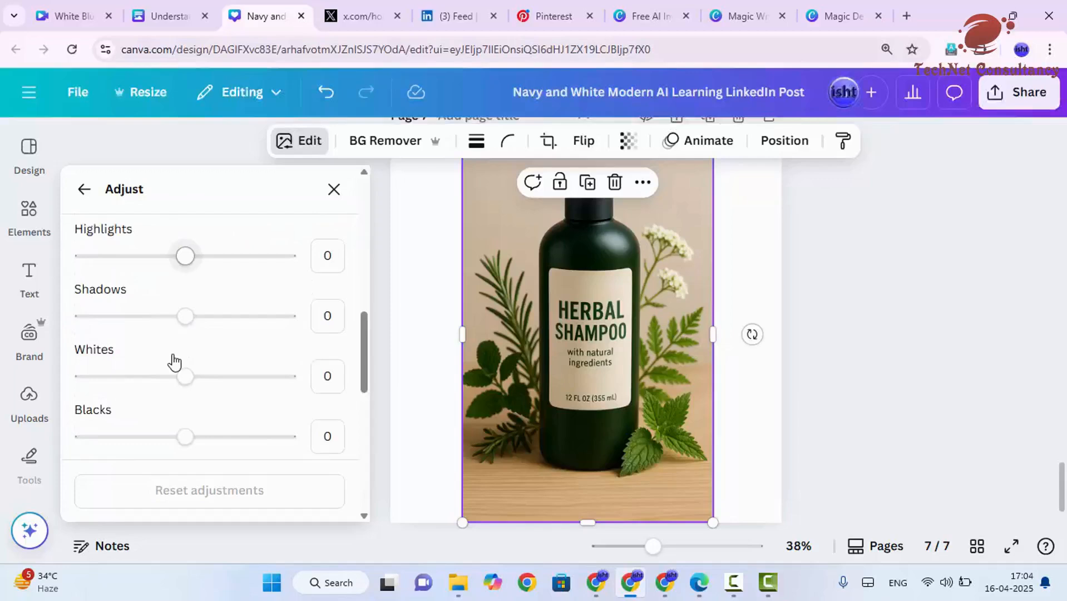
scroll(173, 360, down, 3)
scroll(176, 361, down, 4)
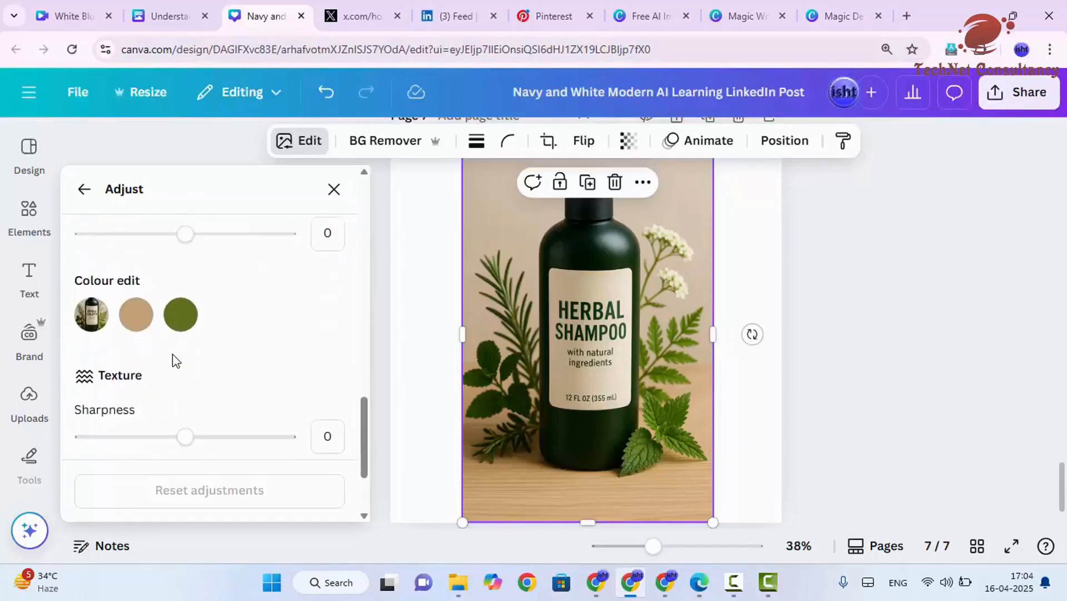
scroll(173, 359, up, 12)
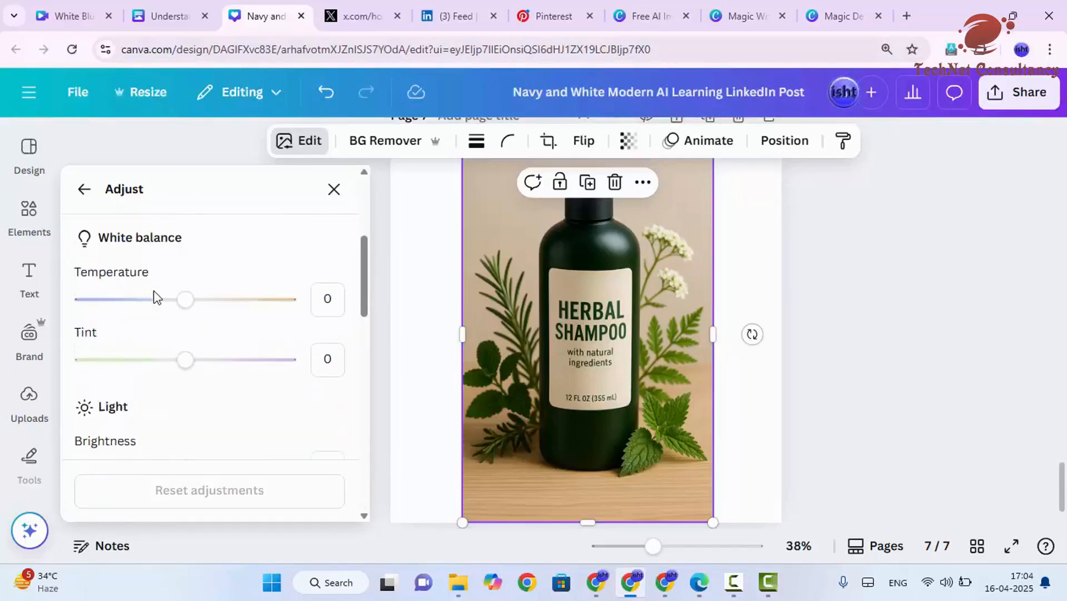
click(83, 190)
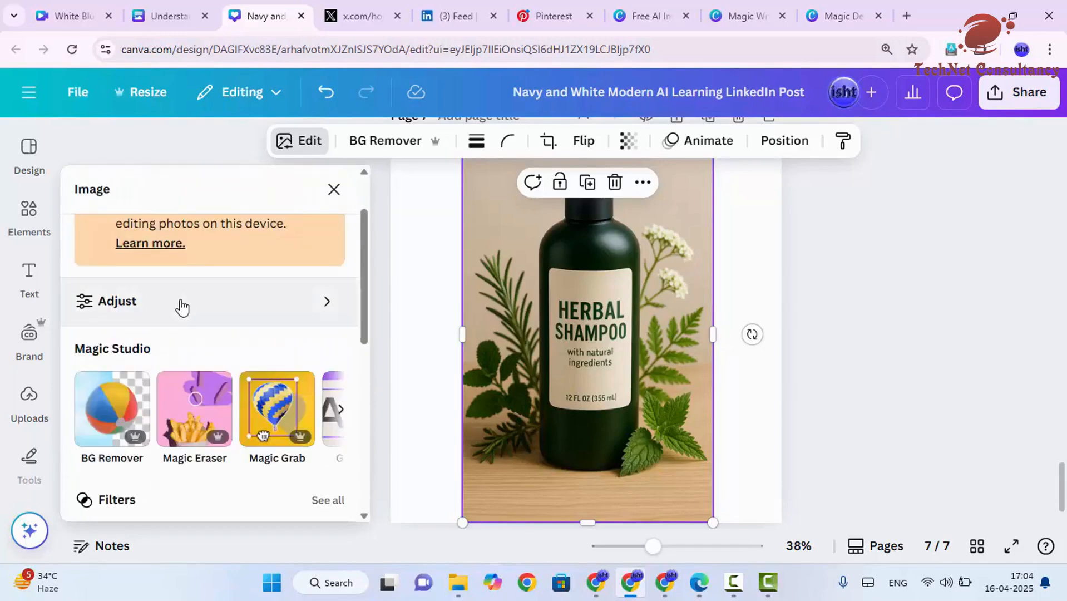
Step: Scroll through the image editing options for the shampoo image, including Magic Studio, Filters, Effects and Apps
scroll(184, 334, down, 3)
scroll(167, 379, down, 2)
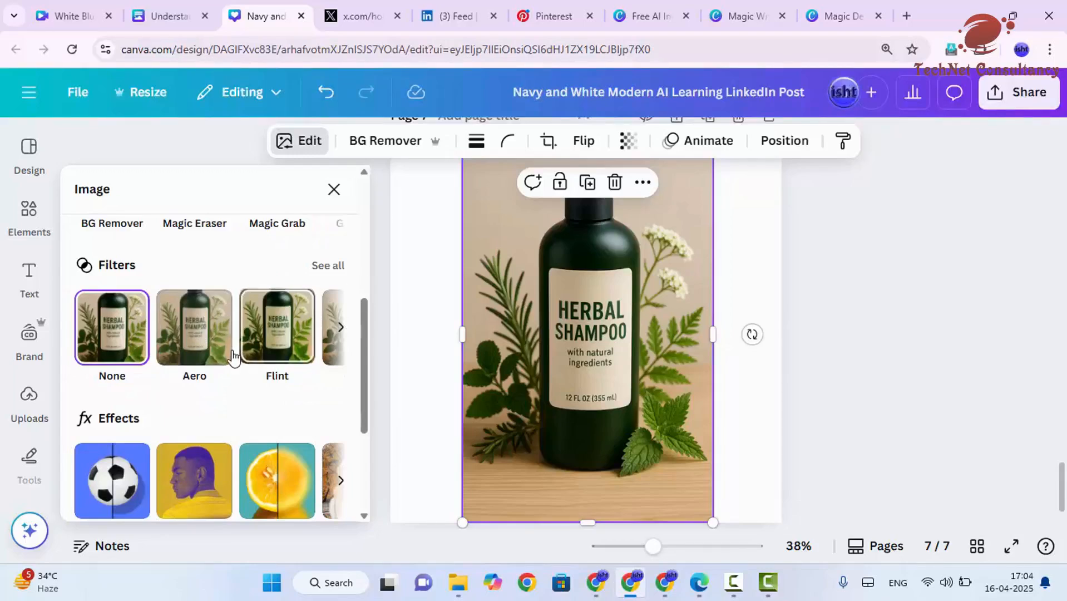
scroll(278, 333, down, 4)
scroll(277, 337, down, 1)
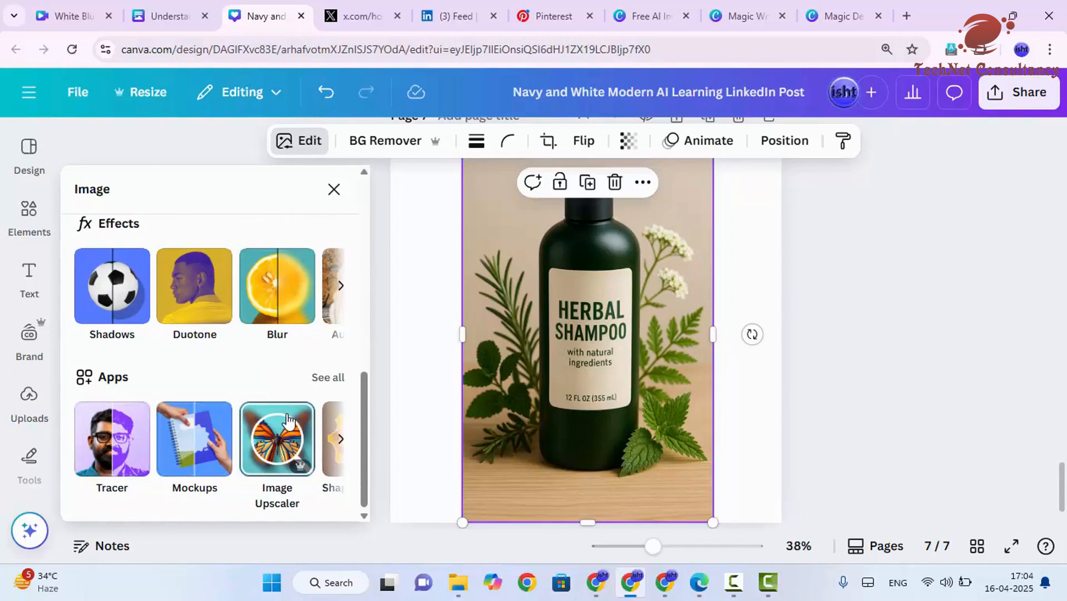
scroll(243, 335, up, 10)
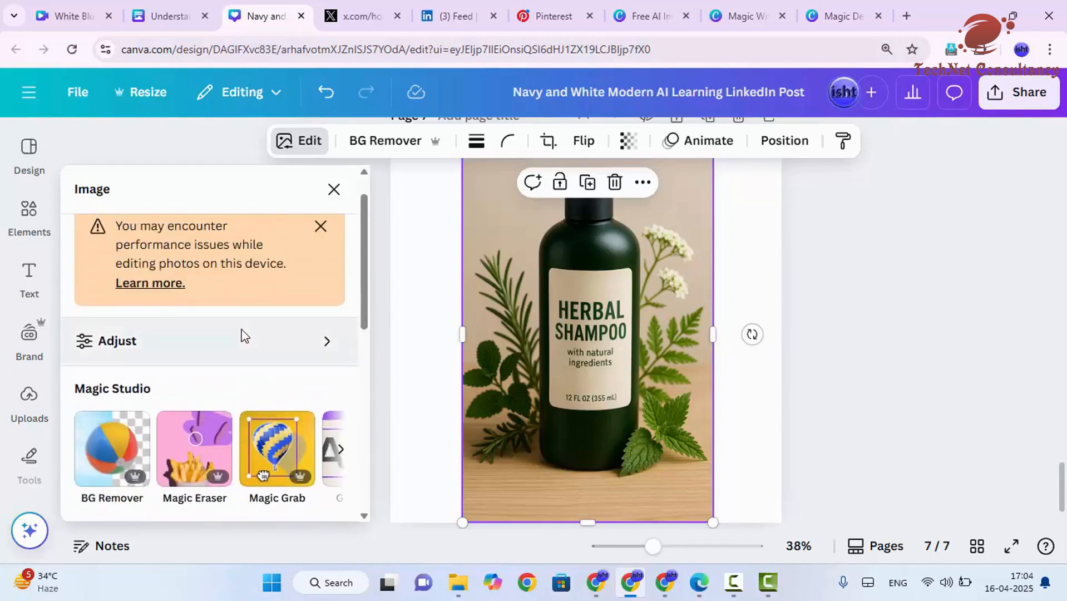
scroll(243, 335, down, 5)
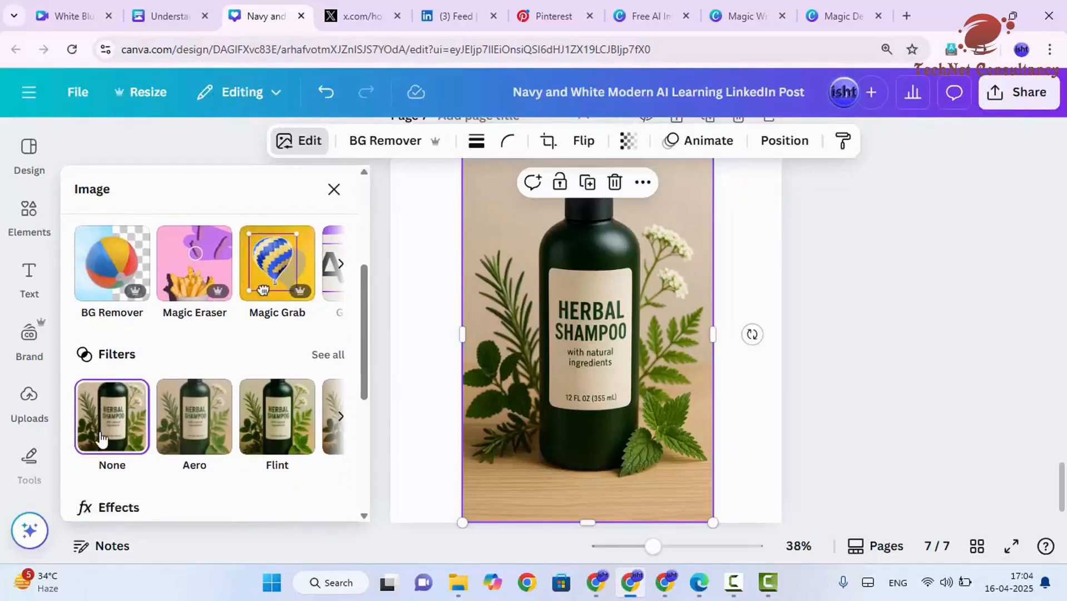
scroll(103, 389, down, 2)
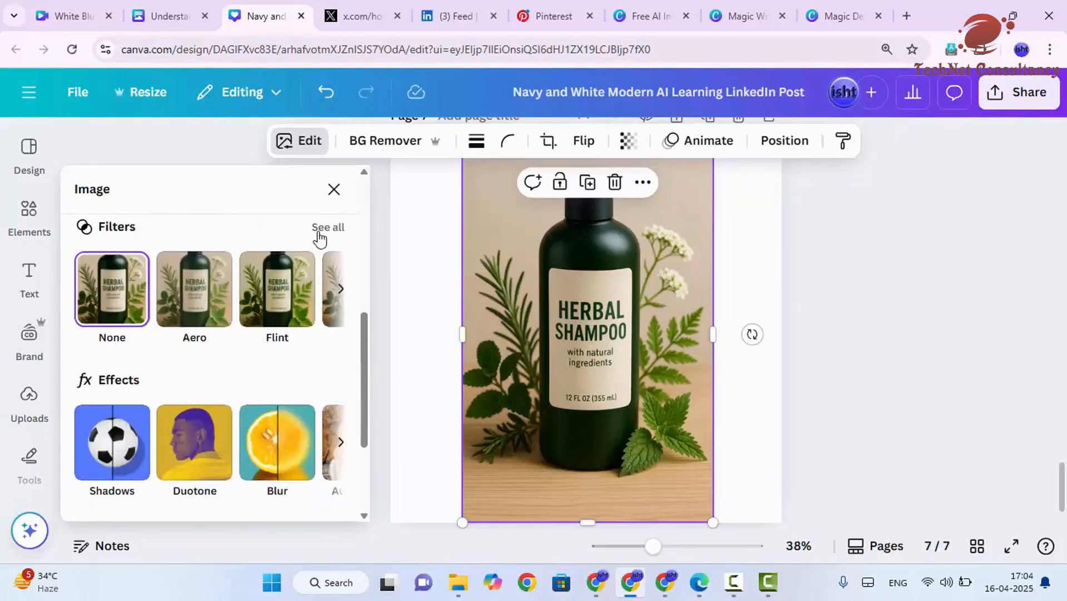
Step: Open the full filter list and browse its categories for the shampoo image
click(320, 228)
scroll(223, 317, down, 4)
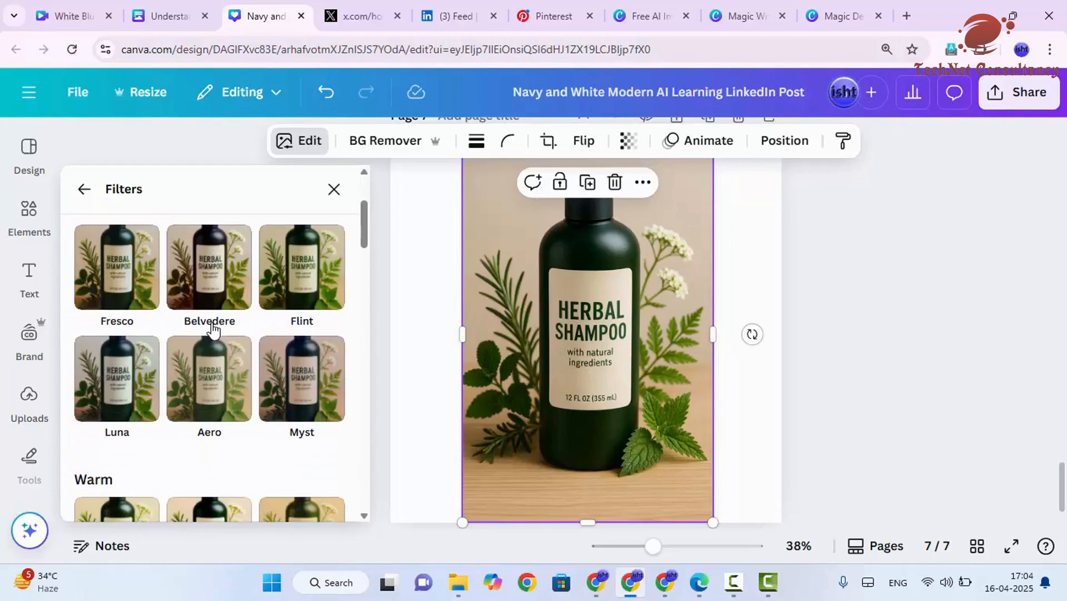
scroll(213, 329, down, 15)
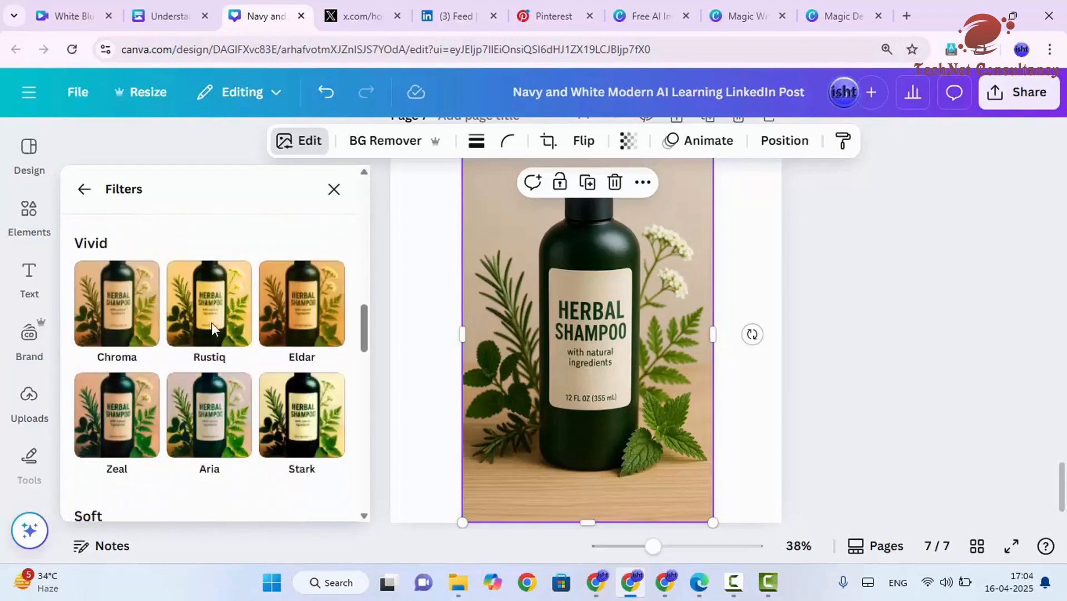
scroll(212, 328, down, 10)
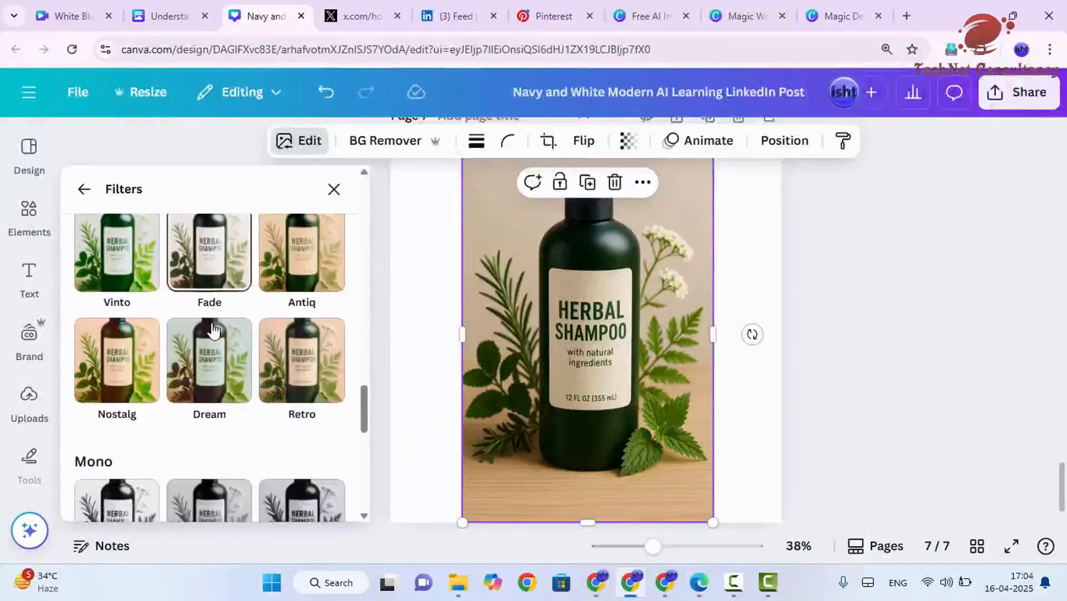
scroll(212, 329, down, 2)
scroll(210, 331, up, 20)
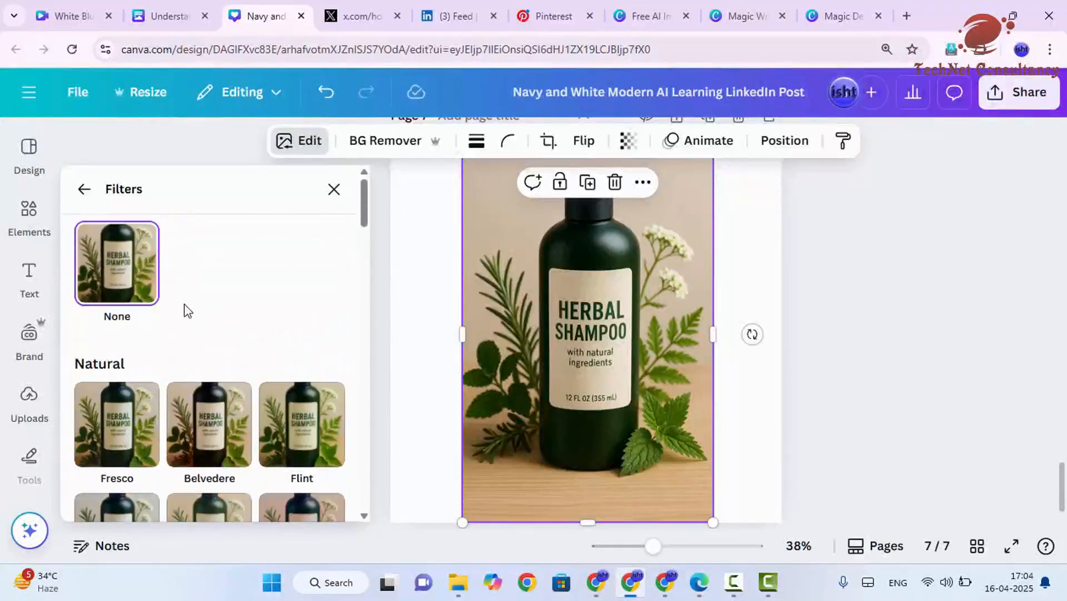
Step: Try the Fresco, Belvedere, Flint, Luna, Aero and Myst filters on the shampoo image
click(111, 414)
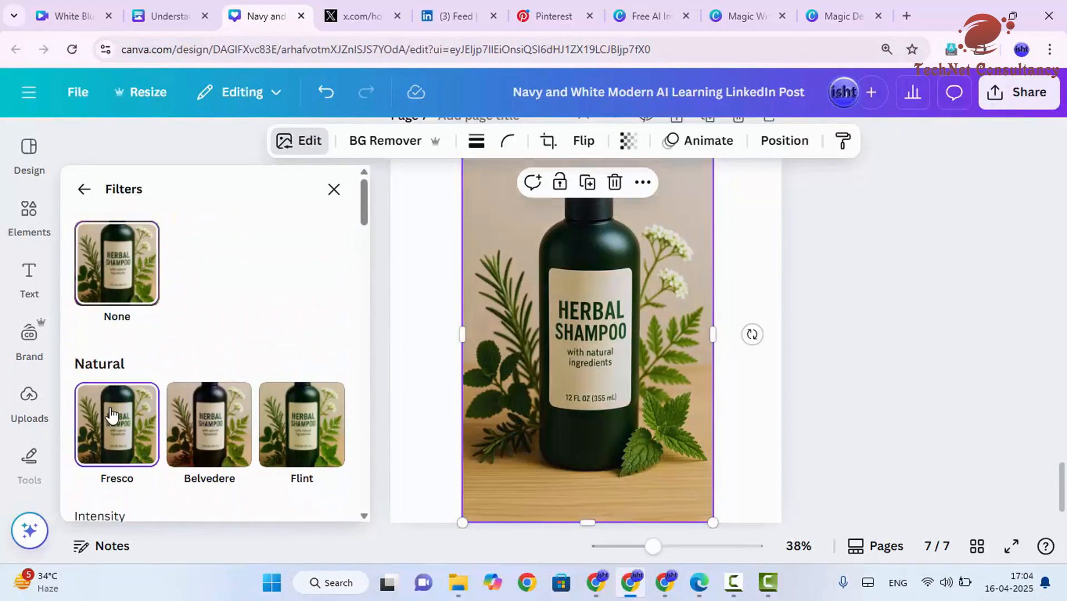
click(233, 425)
click(324, 423)
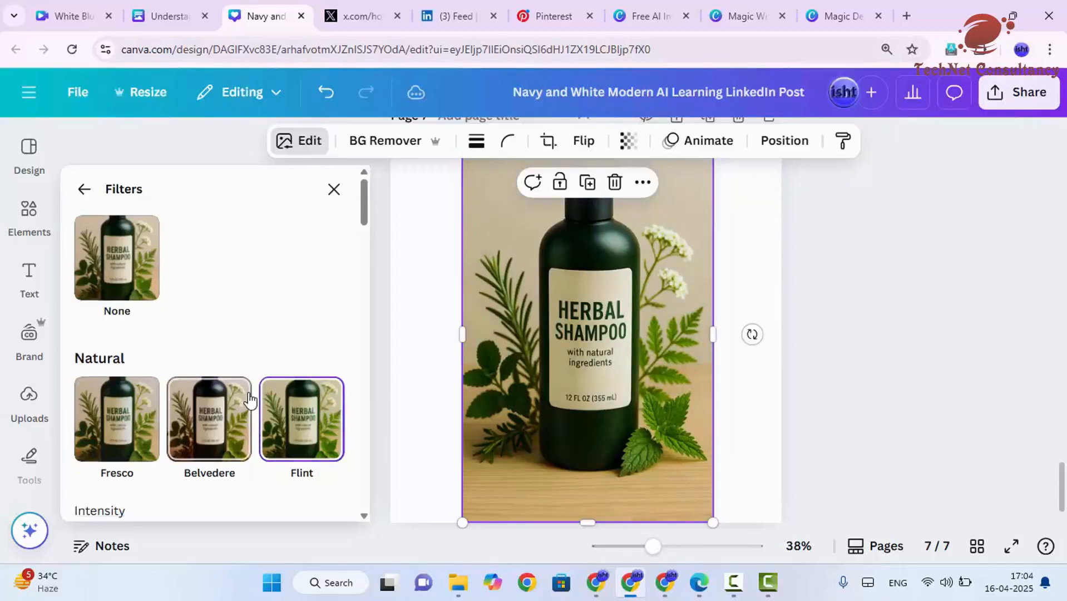
scroll(311, 429, down, 3)
click(126, 456)
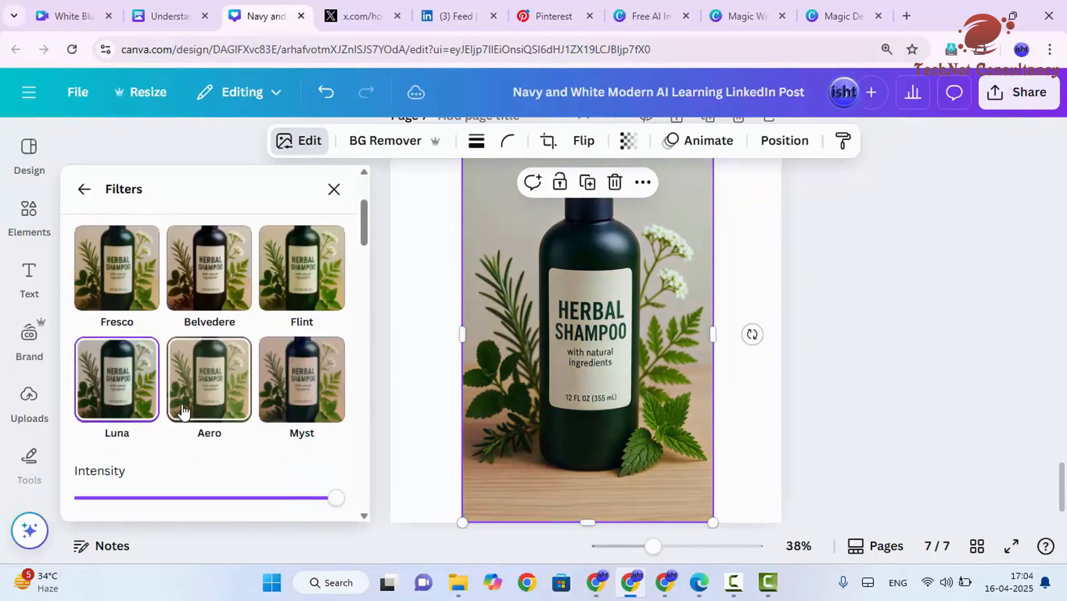
scroll(175, 412, down, 3)
click(206, 239)
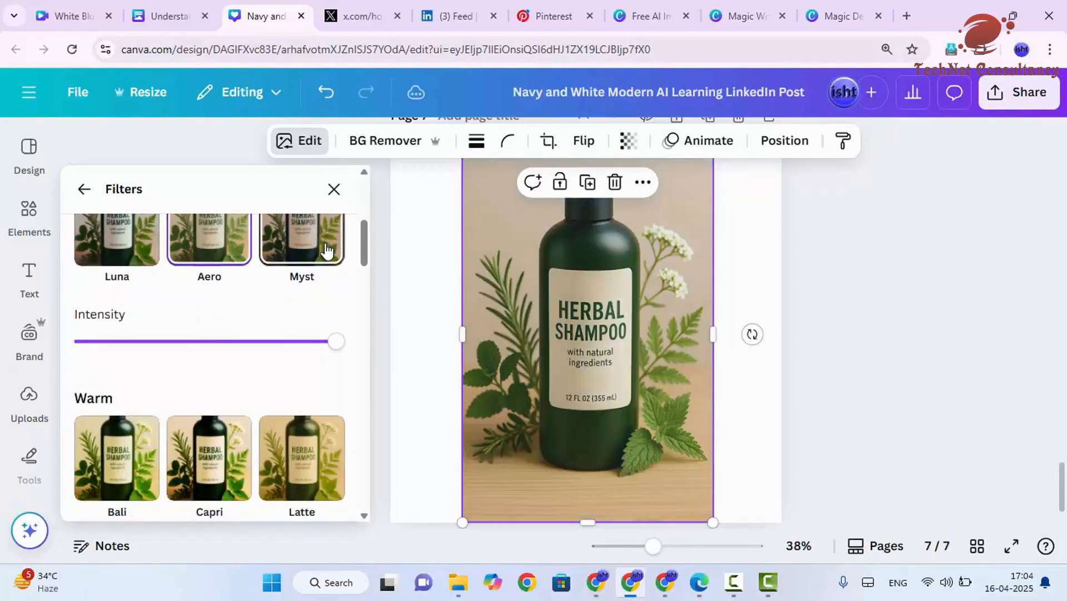
click(339, 243)
Step: Apply the Capri warm filter to the shampoo image at full intensity
click(134, 340)
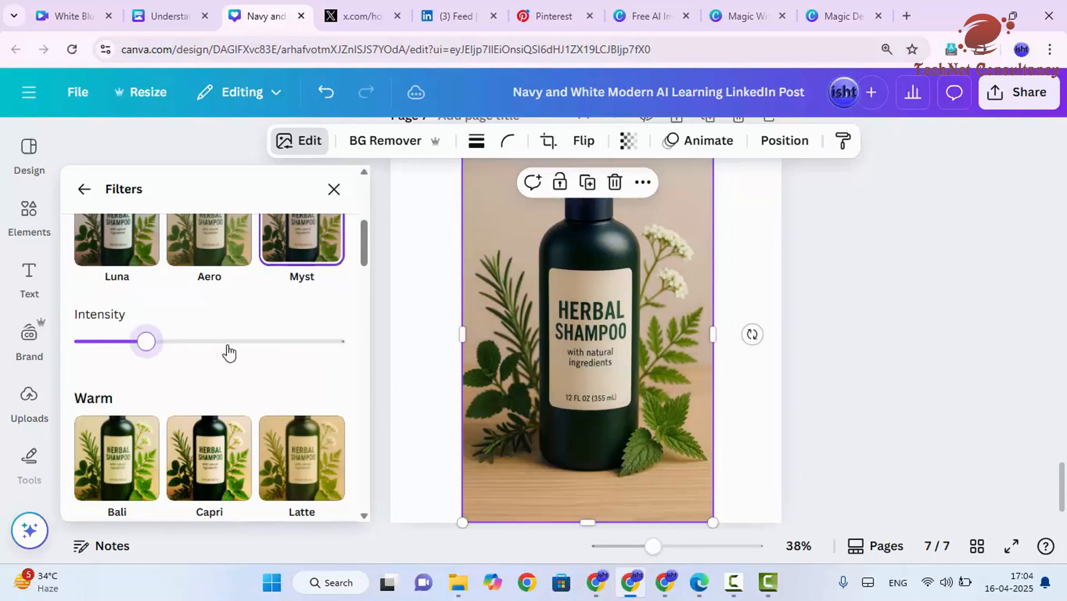
click(340, 341)
scroll(241, 373, down, 2)
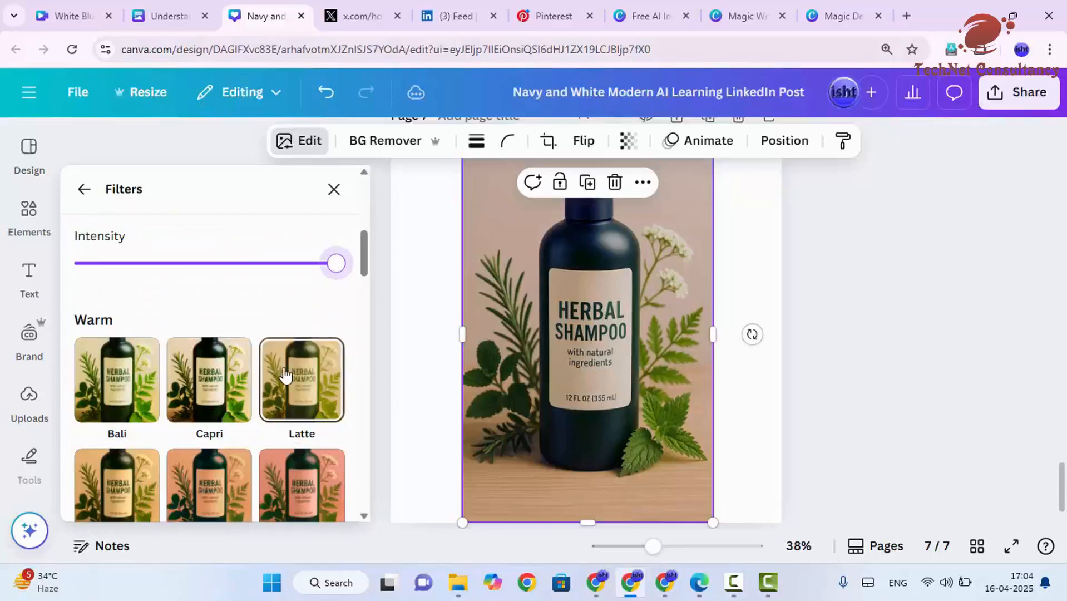
click(188, 374)
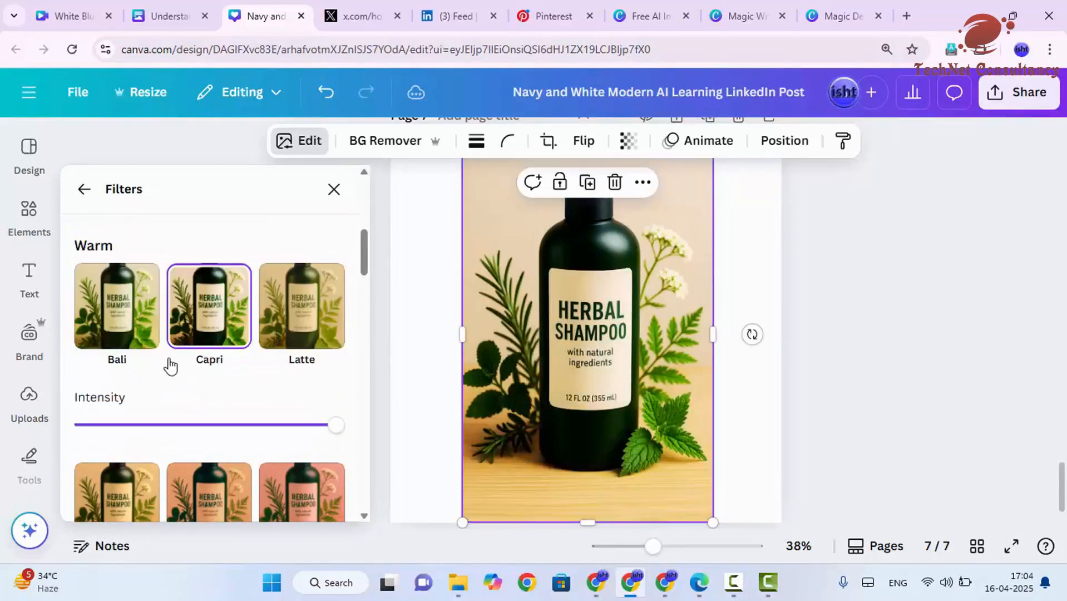
Step: Shrink the filtered shampoo image on page 7 and leave it toward the upper left of the page
scroll(480, 323, up, 1)
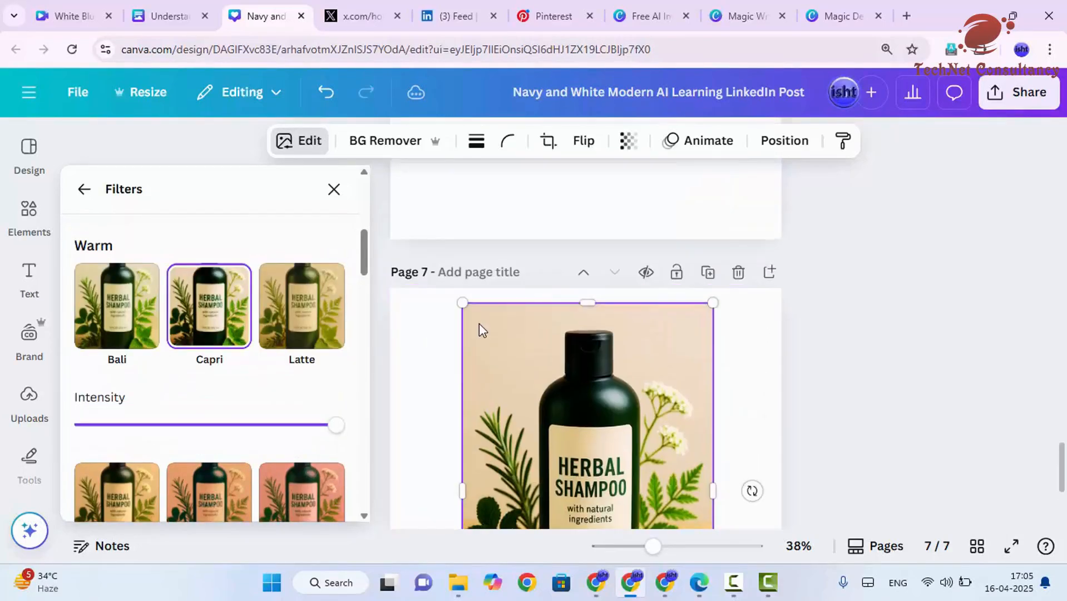
scroll(473, 334, down, 1)
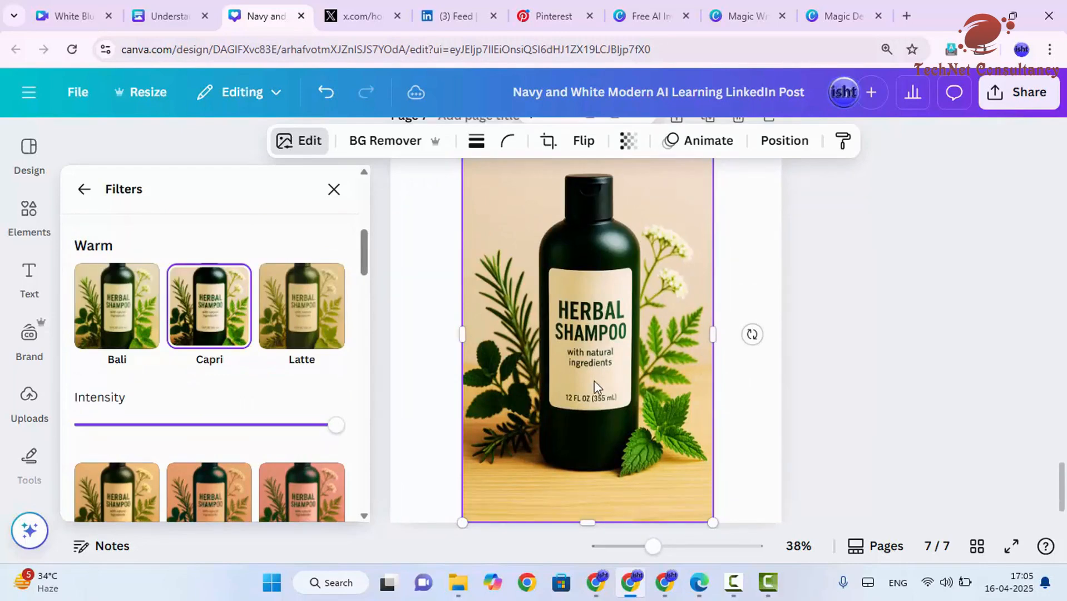
scroll(598, 389, down, 1)
drag(712, 459, 535, 322)
scroll(689, 316, up, 2)
click(640, 323)
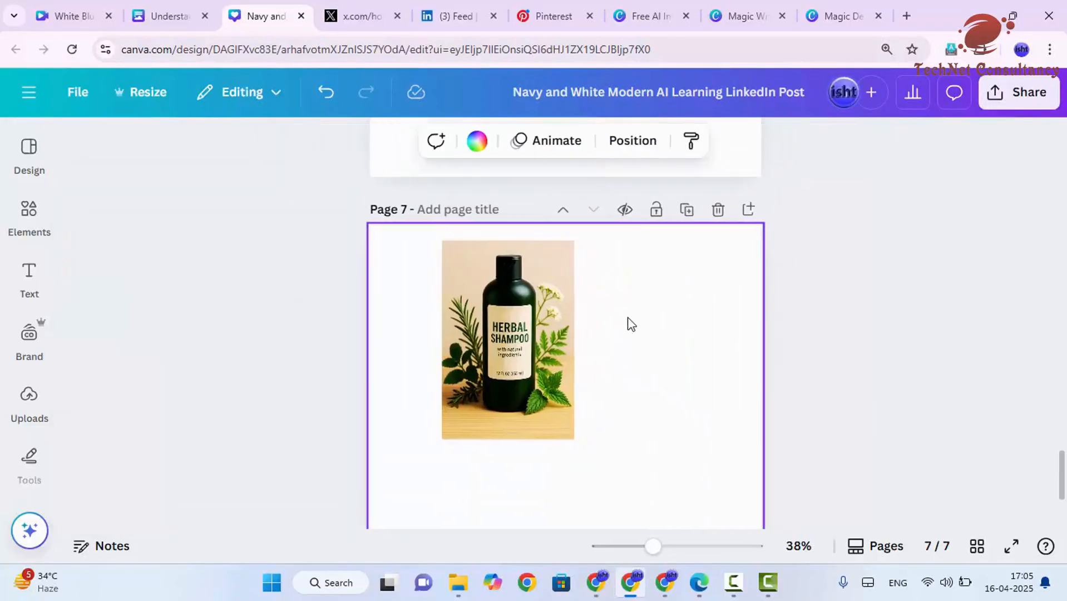
Step: Place a second copy of the uploaded shampoo image beside the first on page 7 and resize it
click(30, 396)
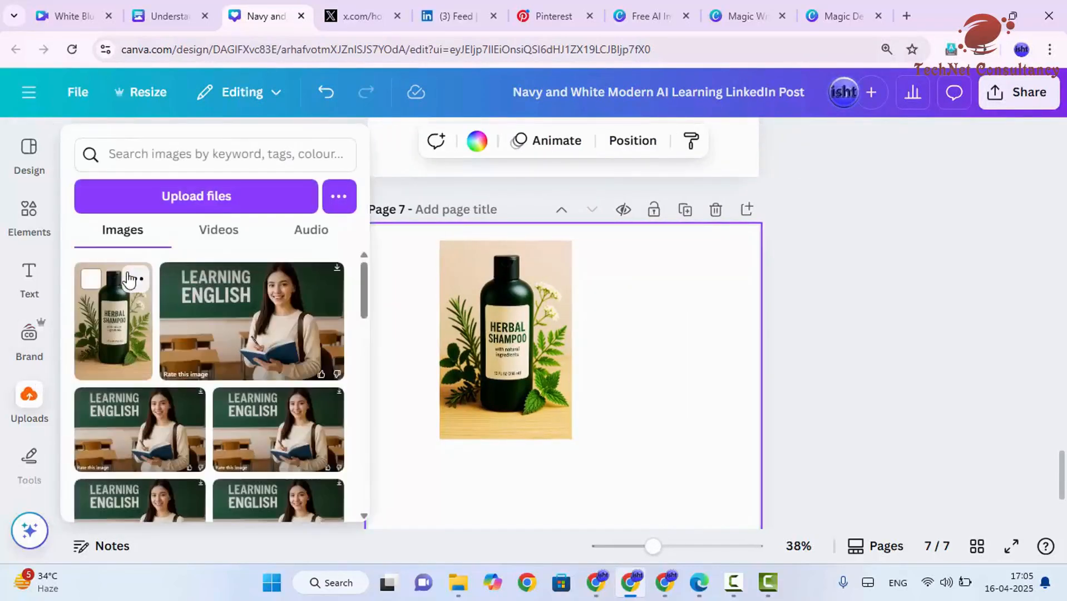
drag(114, 304, 648, 356)
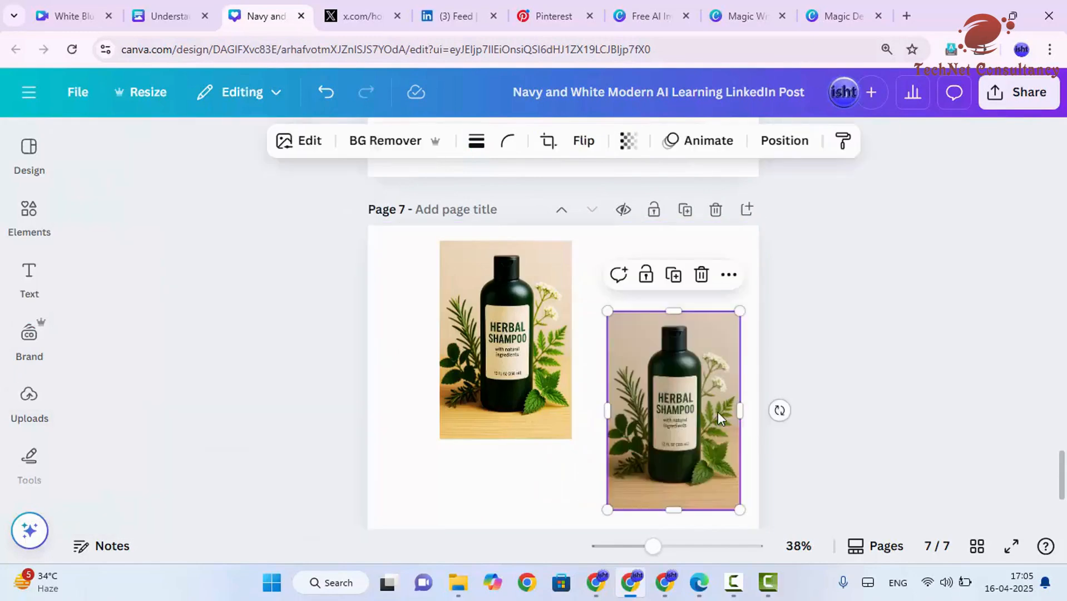
drag(740, 510, 714, 436)
click(665, 546)
mouse_move(666, 550)
mouse_down()
mouse_move(684, 550)
mouse_move(673, 547)
mouse_up()
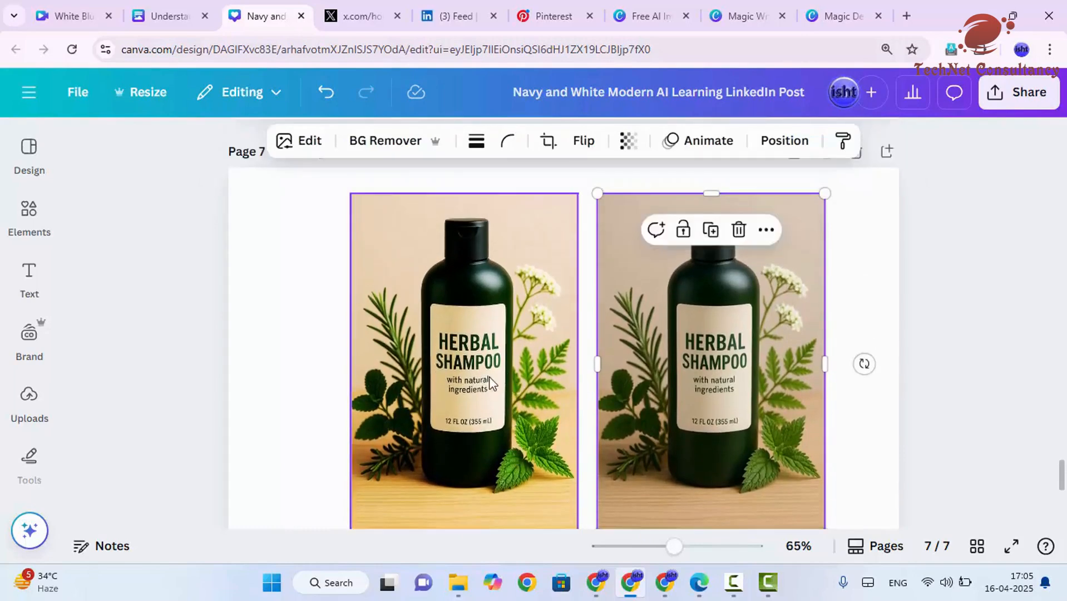
Step: Select each shampoo image in turn to compare the filtered and unfiltered versions
click(511, 378)
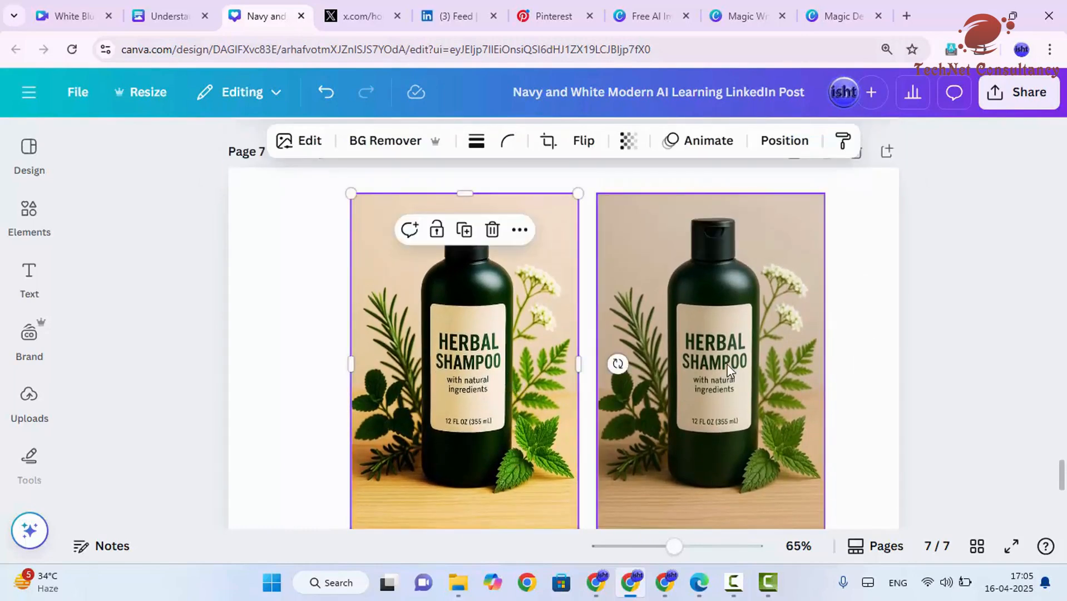
click(727, 365)
click(511, 376)
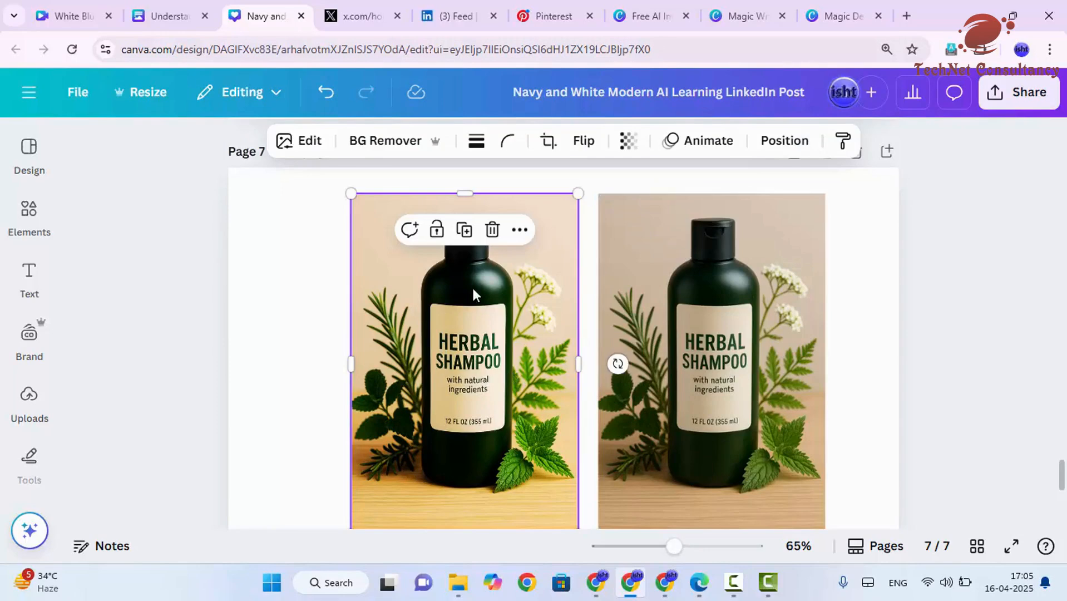
Step: Browse the full filter list for the left shampoo image, then undo the last edit
click(303, 149)
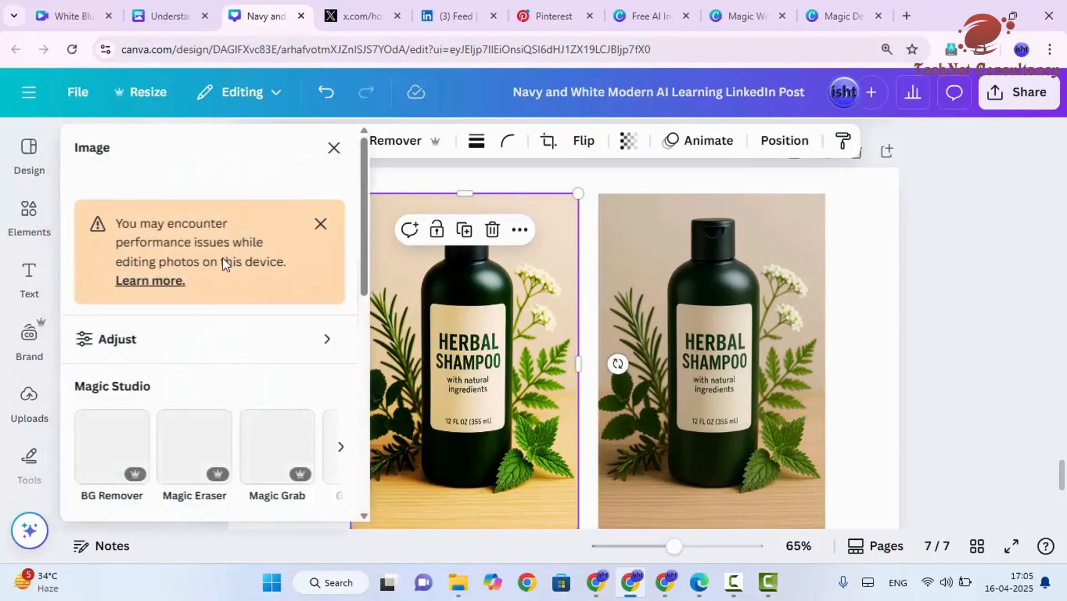
scroll(196, 341, down, 3)
scroll(209, 376, up, 1)
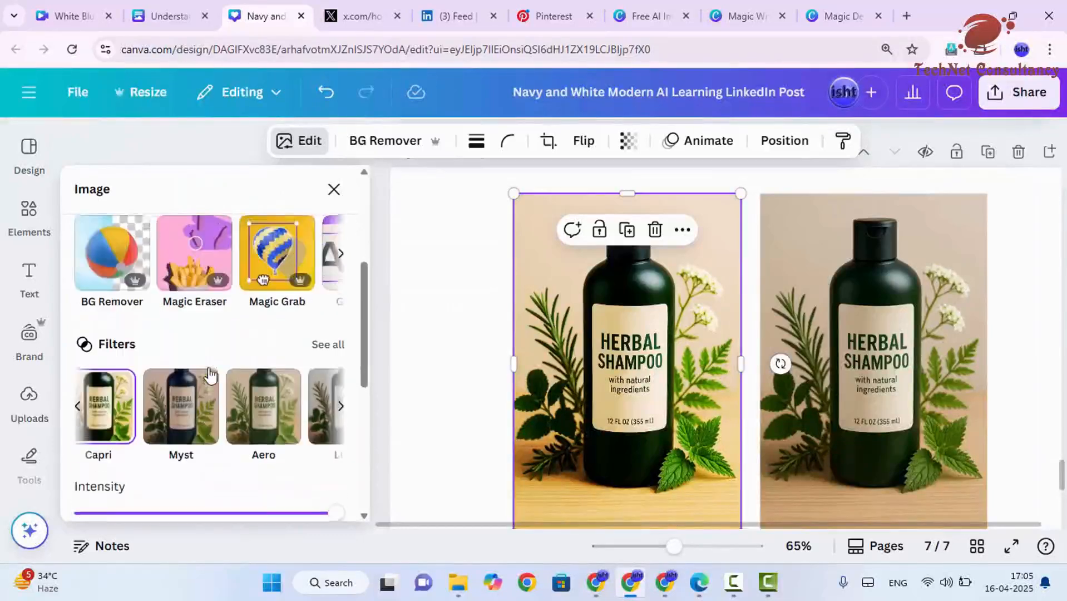
scroll(210, 376, down, 3)
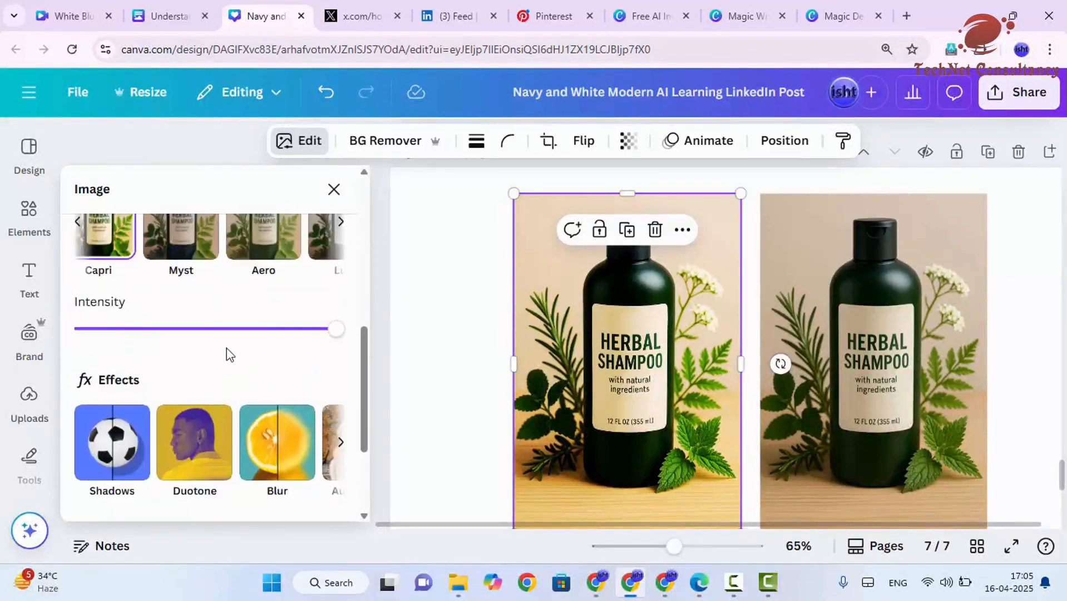
scroll(227, 348, up, 2)
click(333, 318)
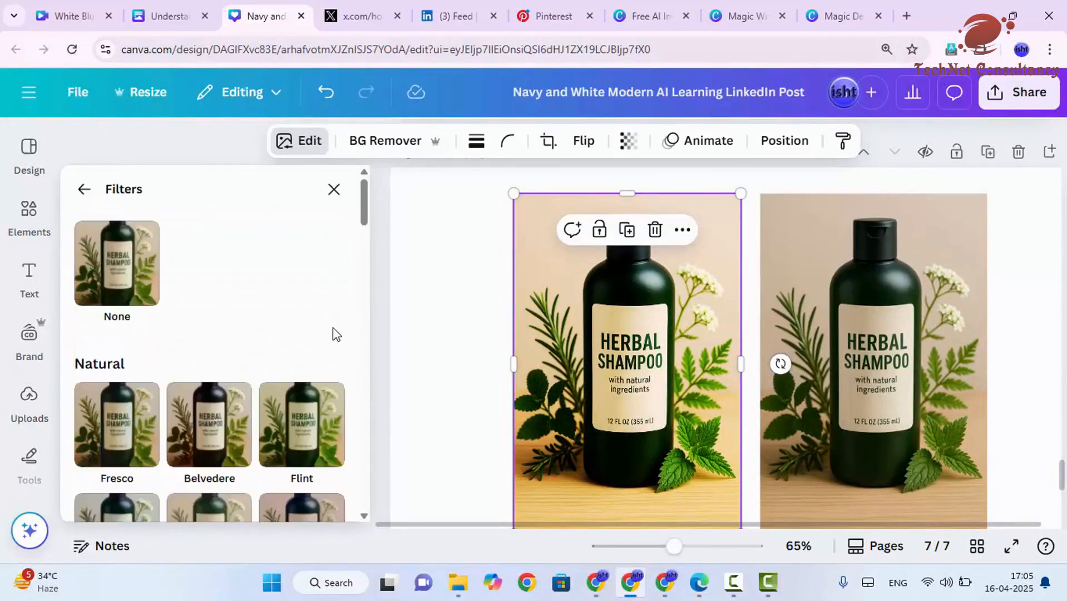
scroll(328, 339, down, 8)
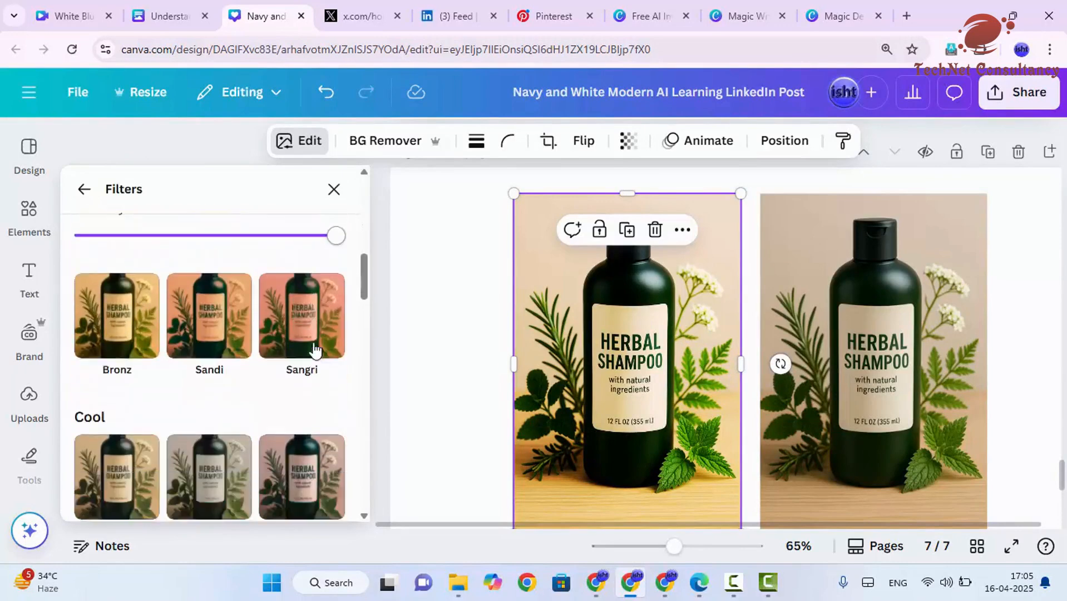
scroll(314, 350, down, 6)
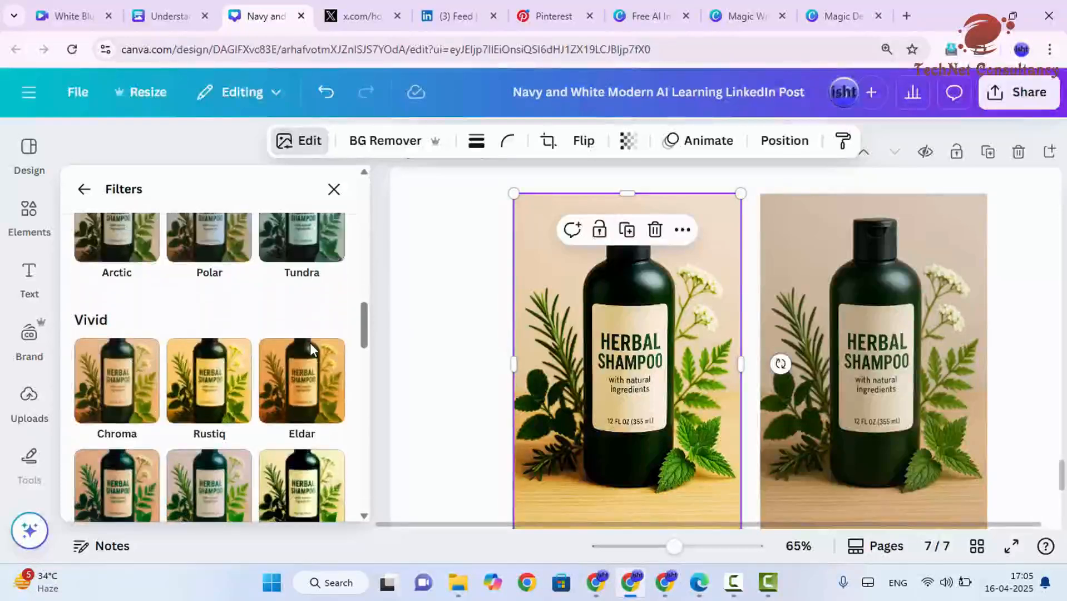
scroll(310, 342, down, 10)
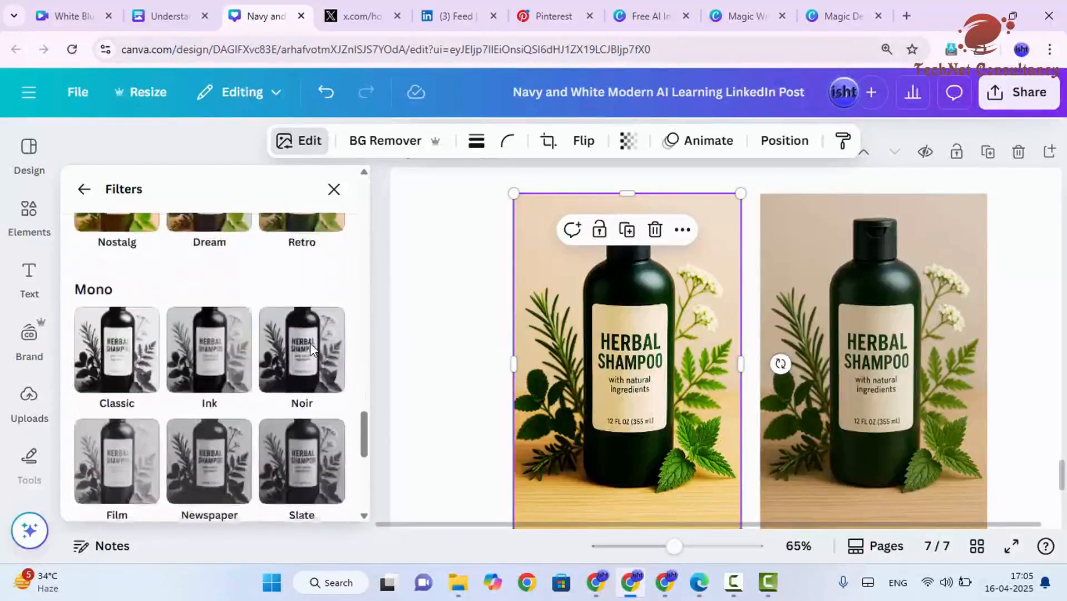
scroll(310, 351, down, 5)
scroll(311, 353, up, 2)
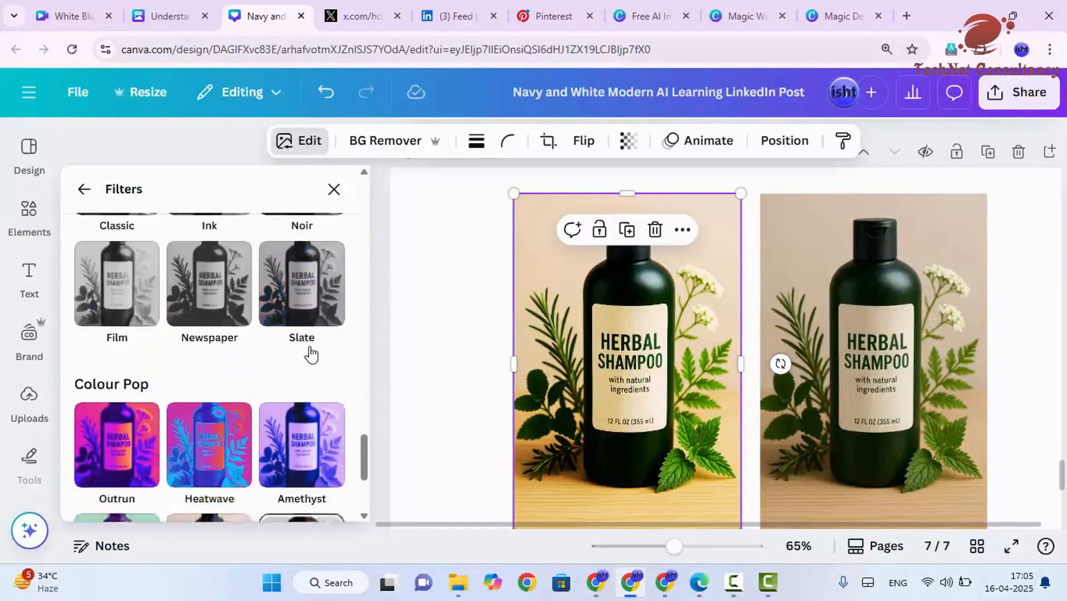
scroll(307, 328, up, 10)
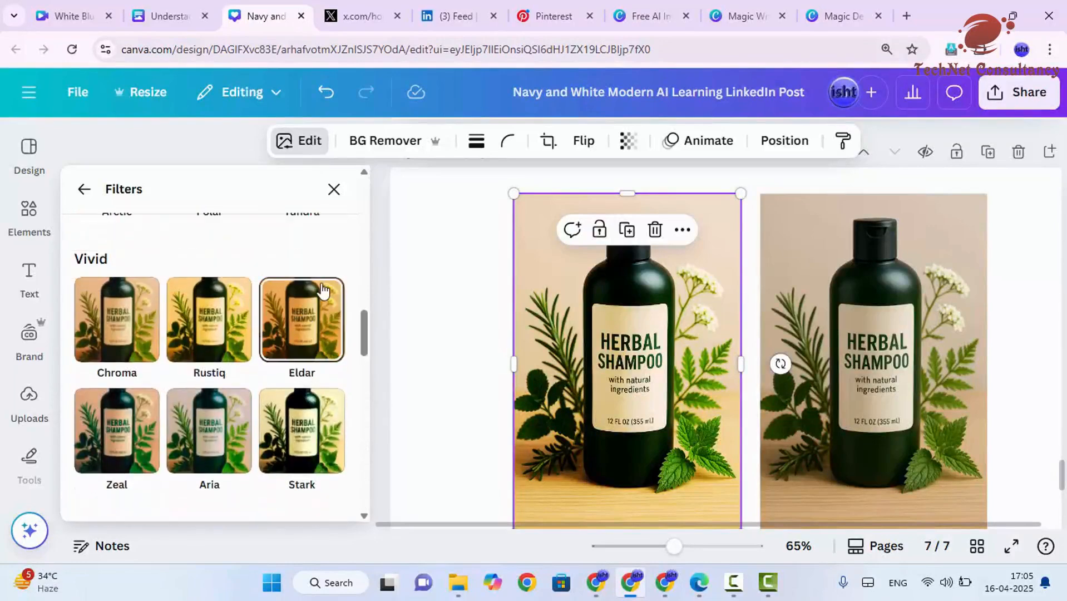
click(84, 190)
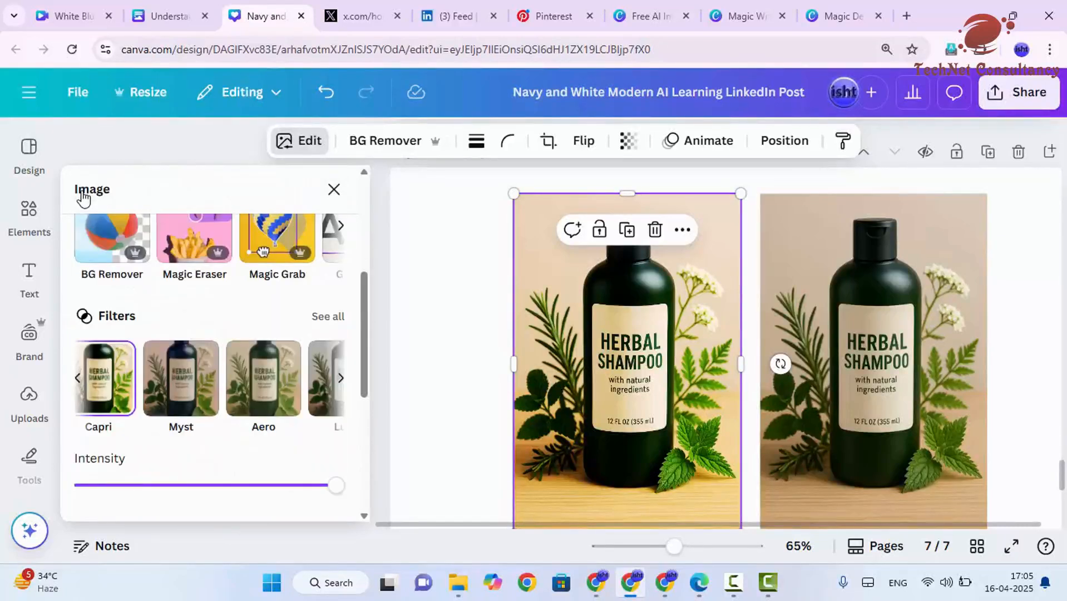
key(ctrl+z)
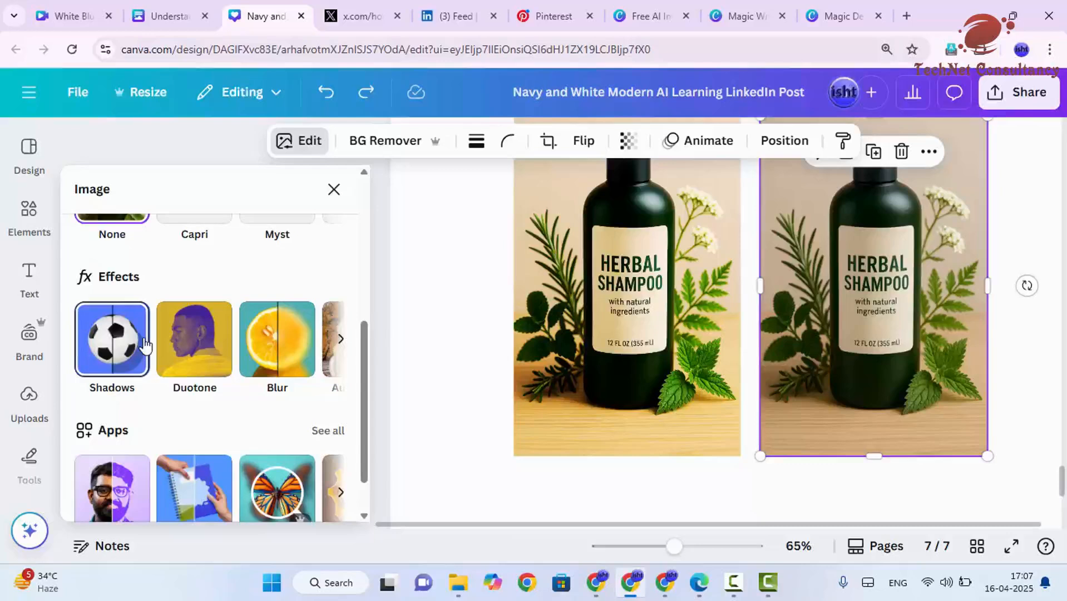
Step: Browse the Duotone, Blur and other effect options for the selected shampoo image without applying any
click(179, 366)
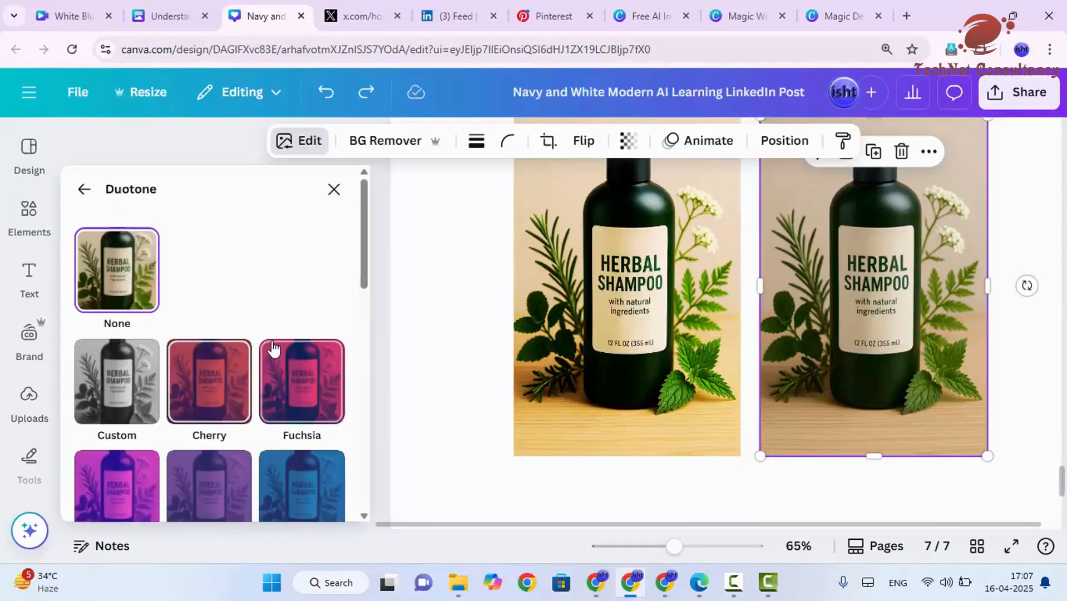
scroll(220, 378, down, 4)
scroll(222, 396, up, 6)
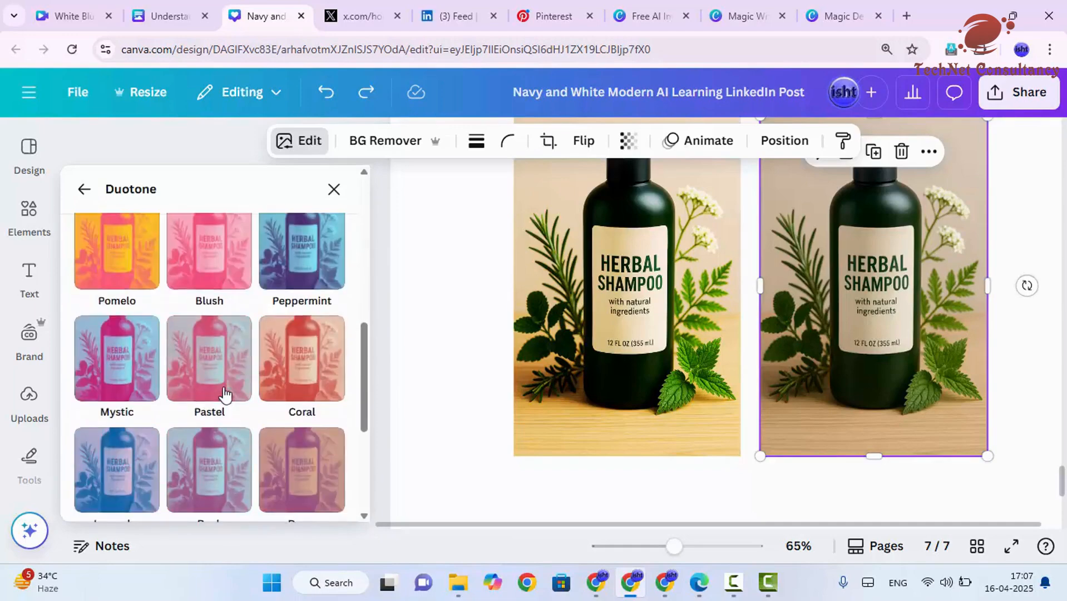
click(84, 189)
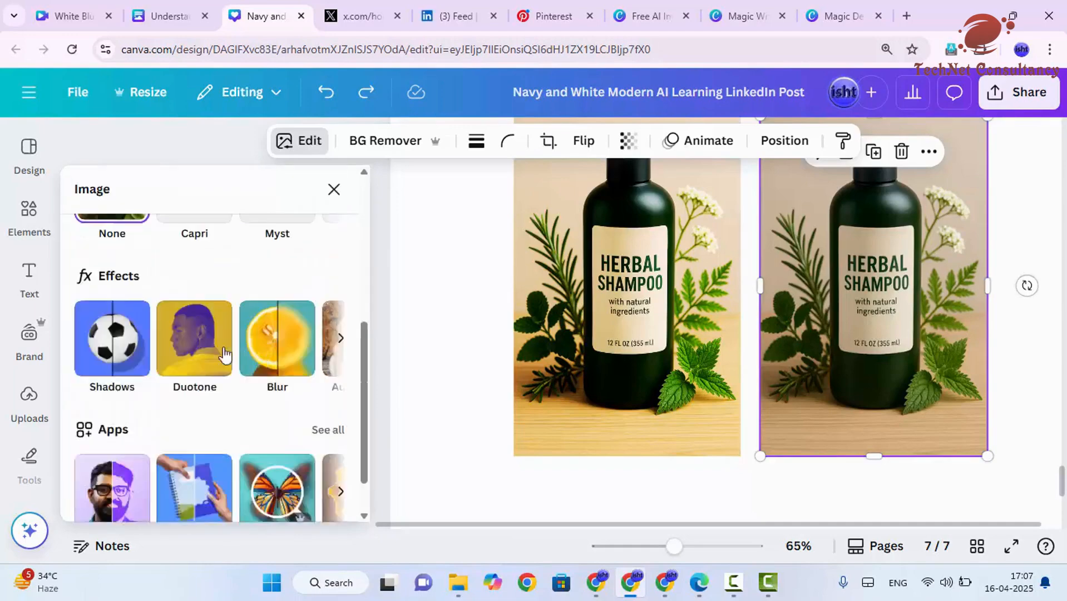
click(263, 363)
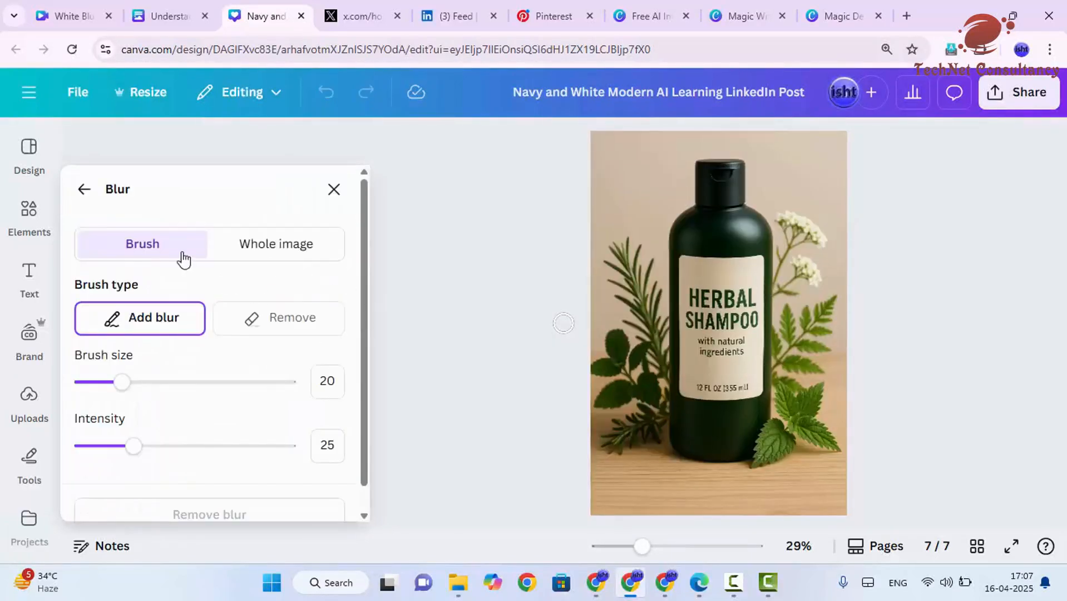
click(89, 194)
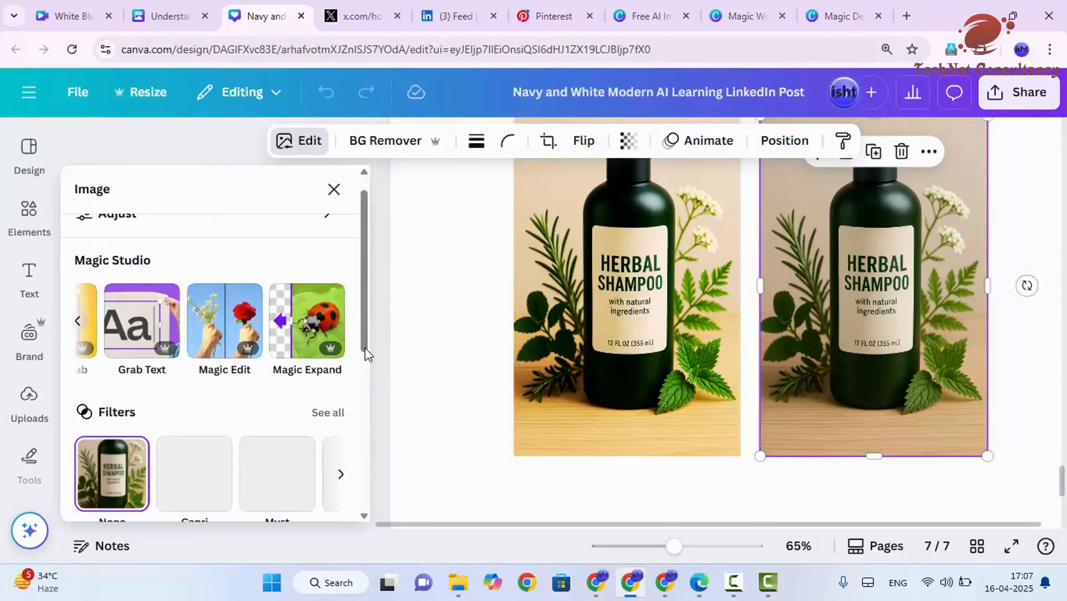
scroll(362, 372, down, 5)
click(341, 285)
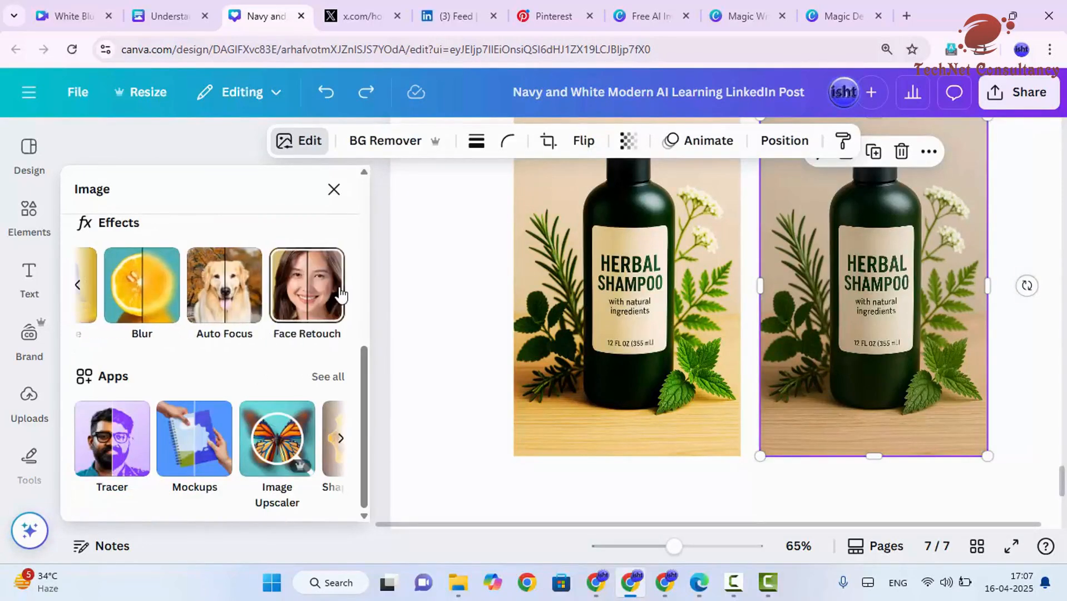
click(233, 301)
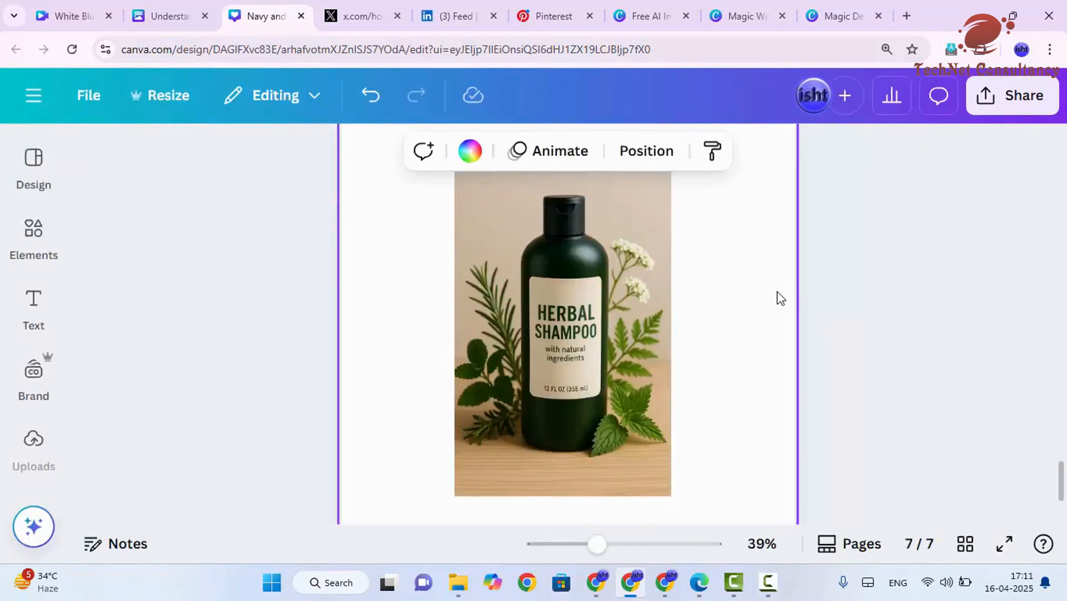
Step: Auto-adjust the colours of the shampoo image on page 7
click(610, 311)
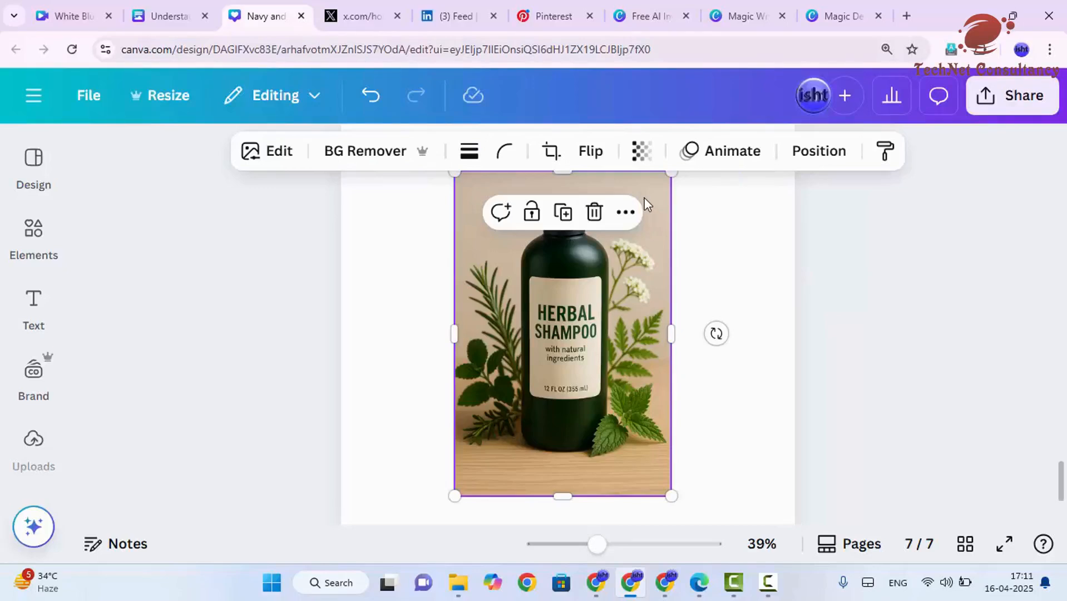
click(280, 153)
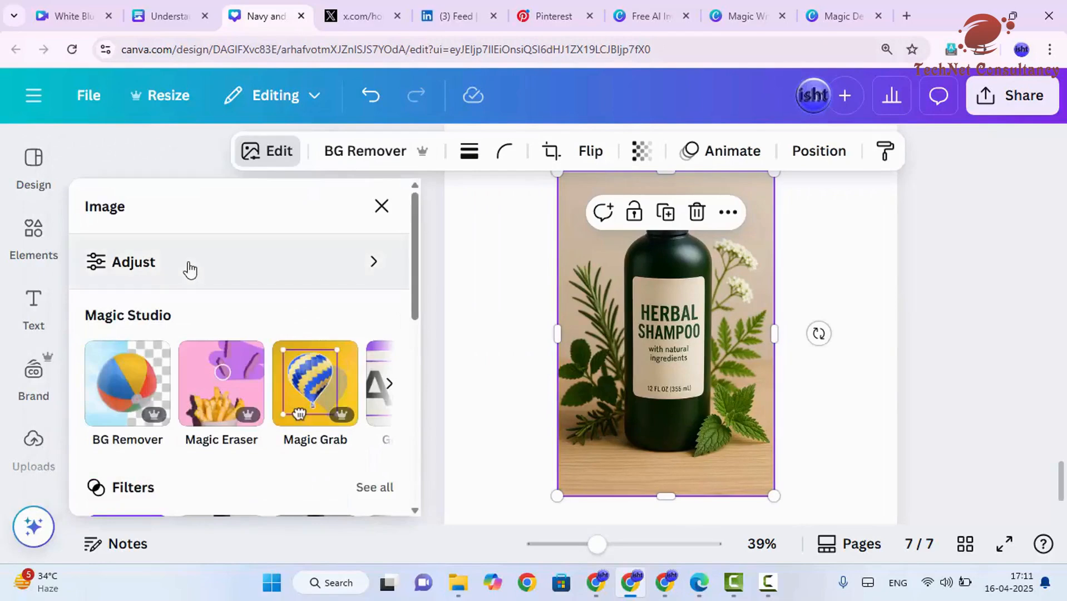
click(189, 270)
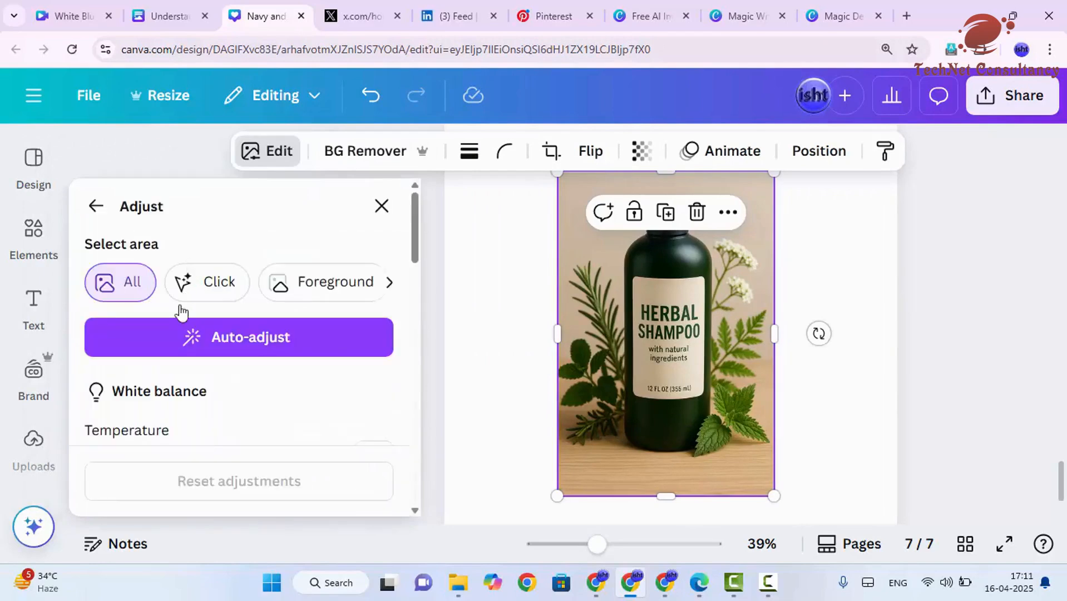
scroll(189, 322, down, 2)
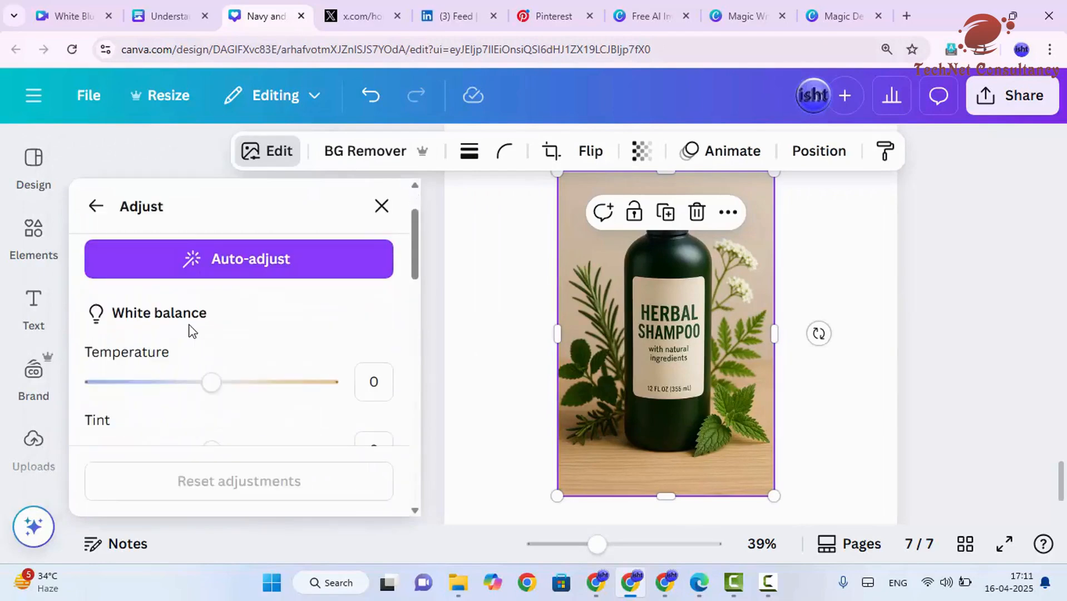
click(234, 271)
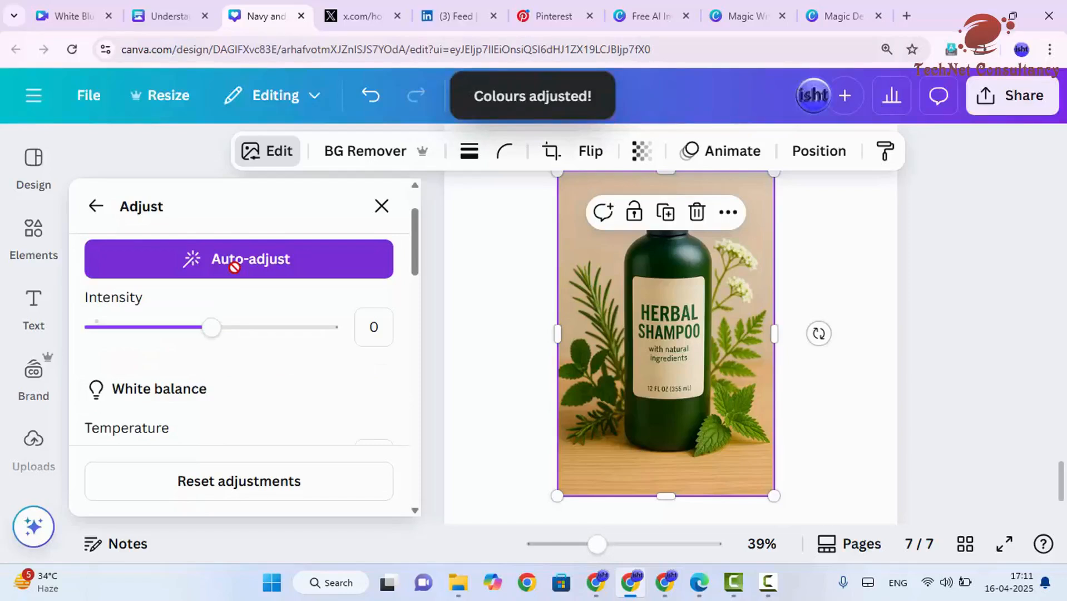
click(845, 278)
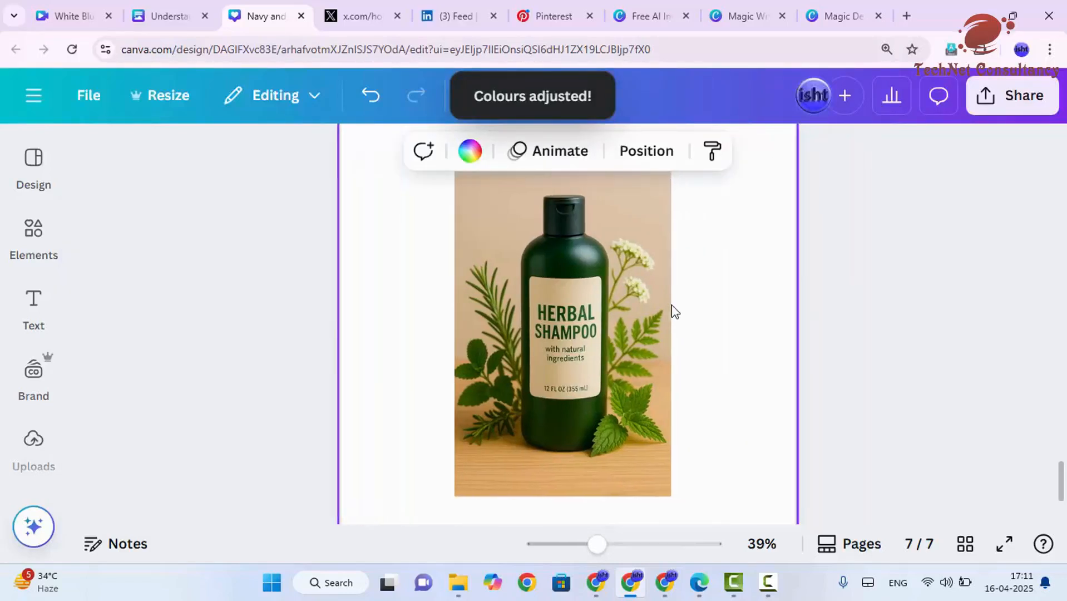
Step: Move the auto-adjusted shampoo image toward the left of page 7
click(669, 306)
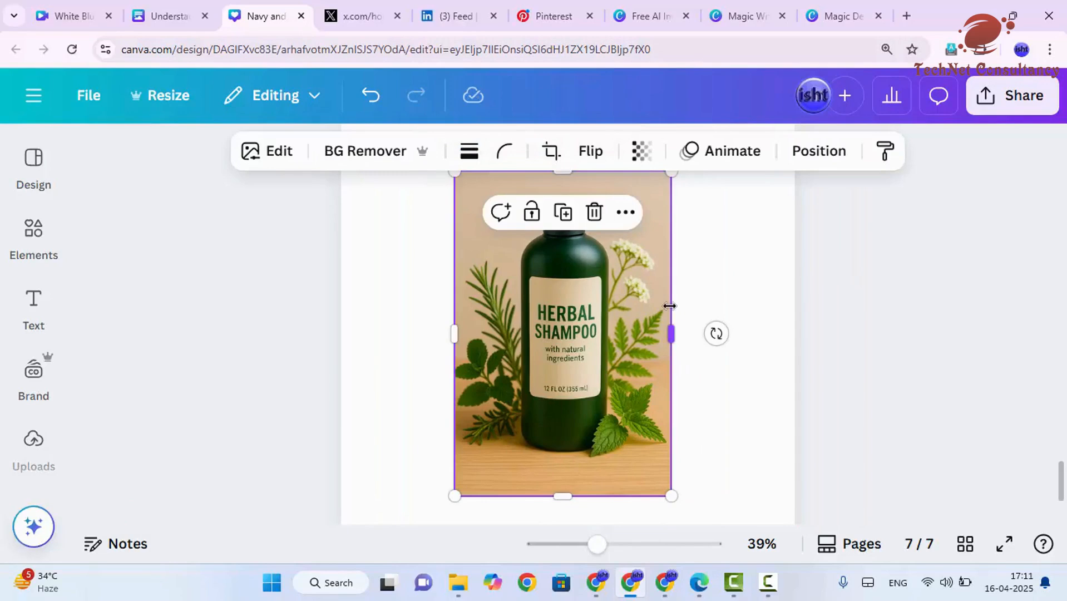
drag(557, 310, 453, 311)
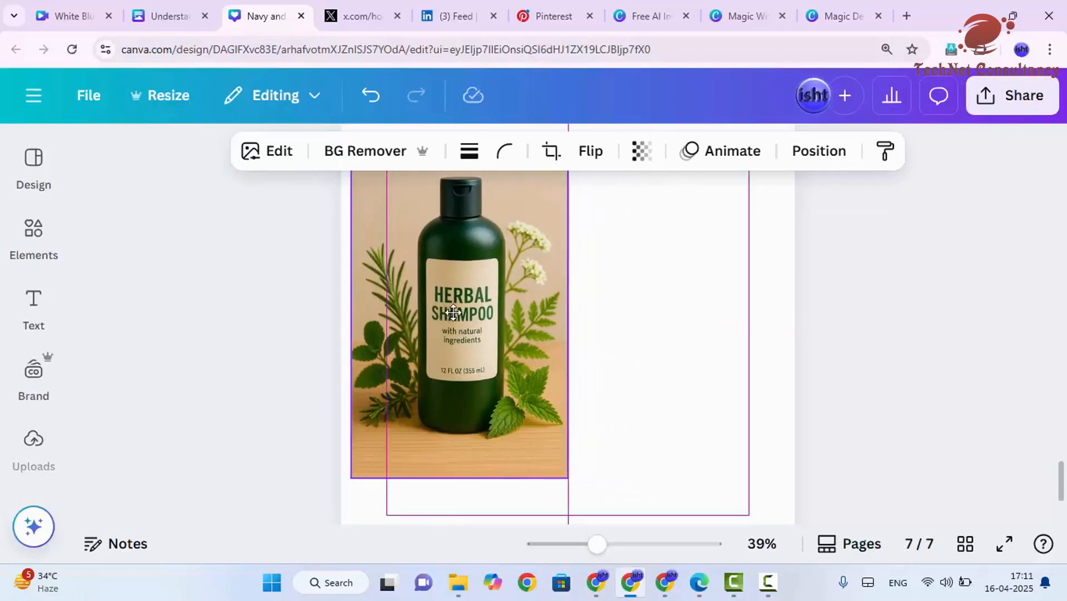
click(631, 333)
Step: Add the uploaded shampoo image to page 7 beside the adjusted one
click(34, 370)
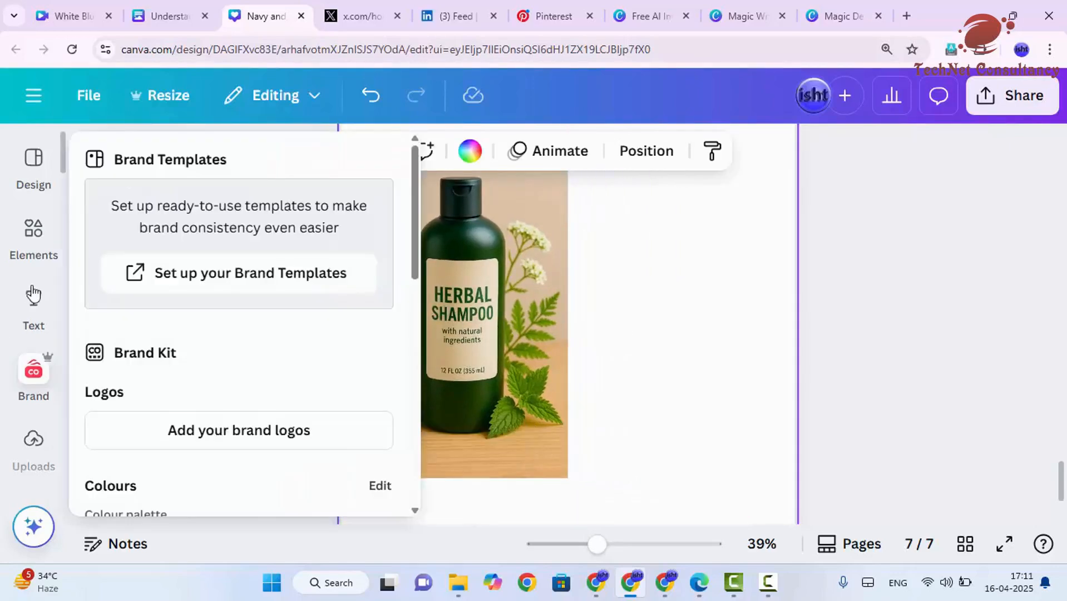
click(34, 239)
click(34, 442)
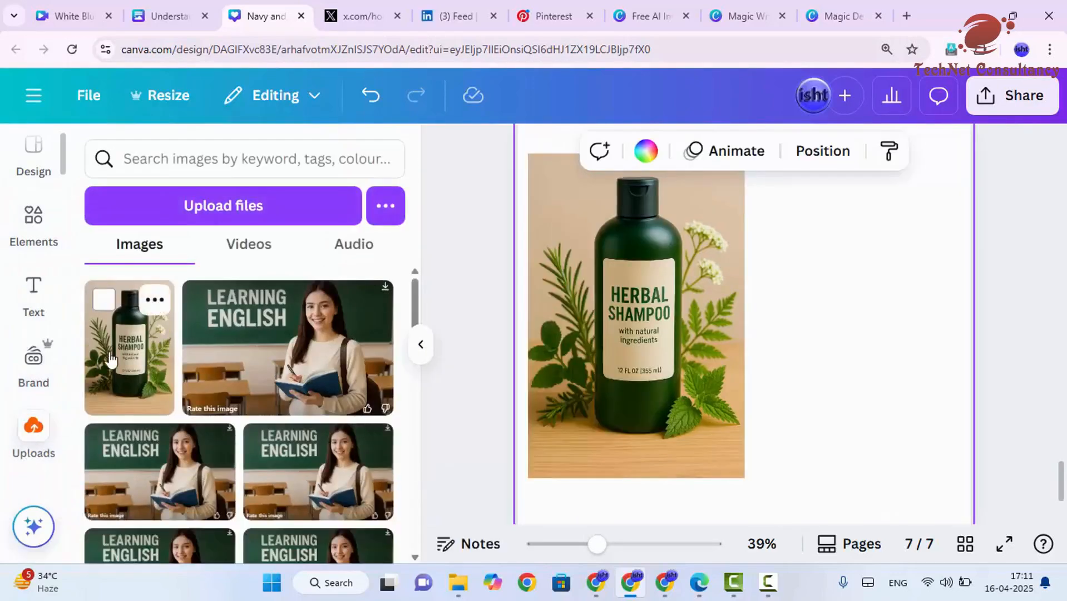
drag(111, 358, 783, 224)
click(1031, 377)
scroll(885, 351, up, 1)
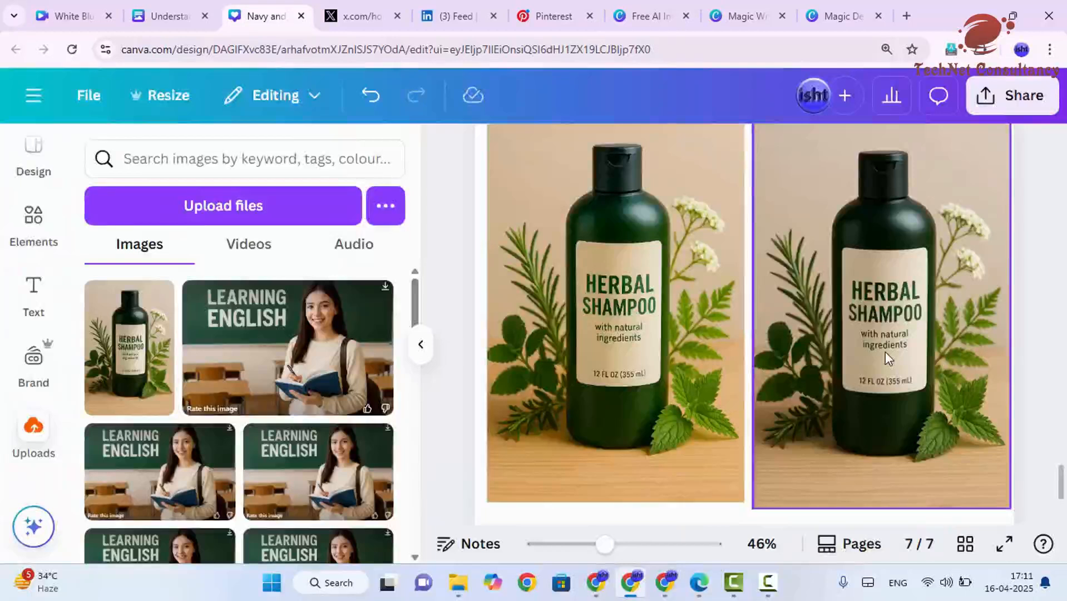
Step: Select each shampoo image in turn and slightly shrink the right image from its corner
click(658, 365)
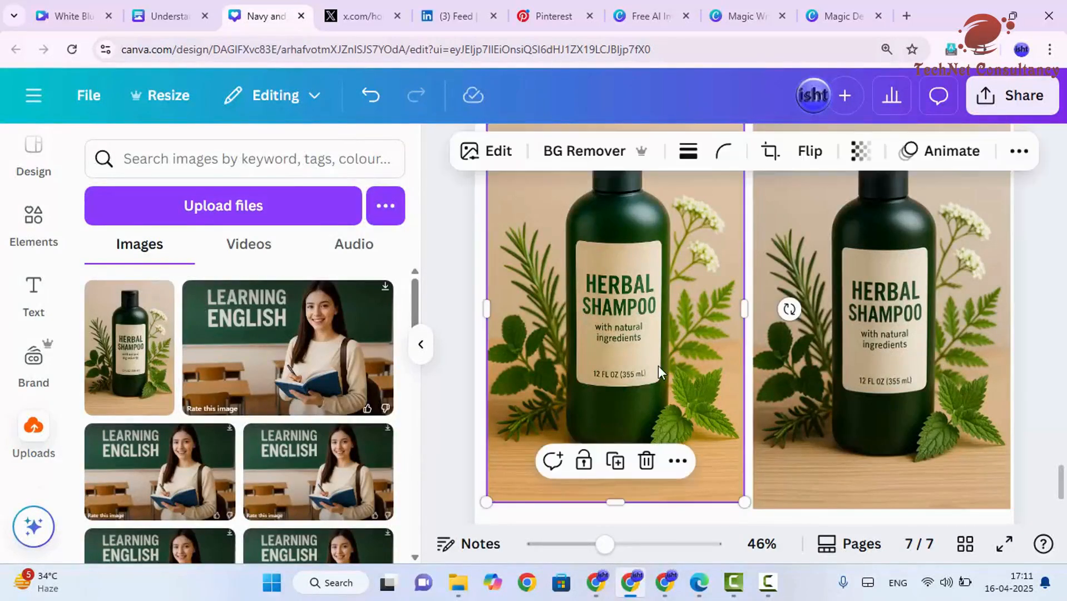
click(799, 343)
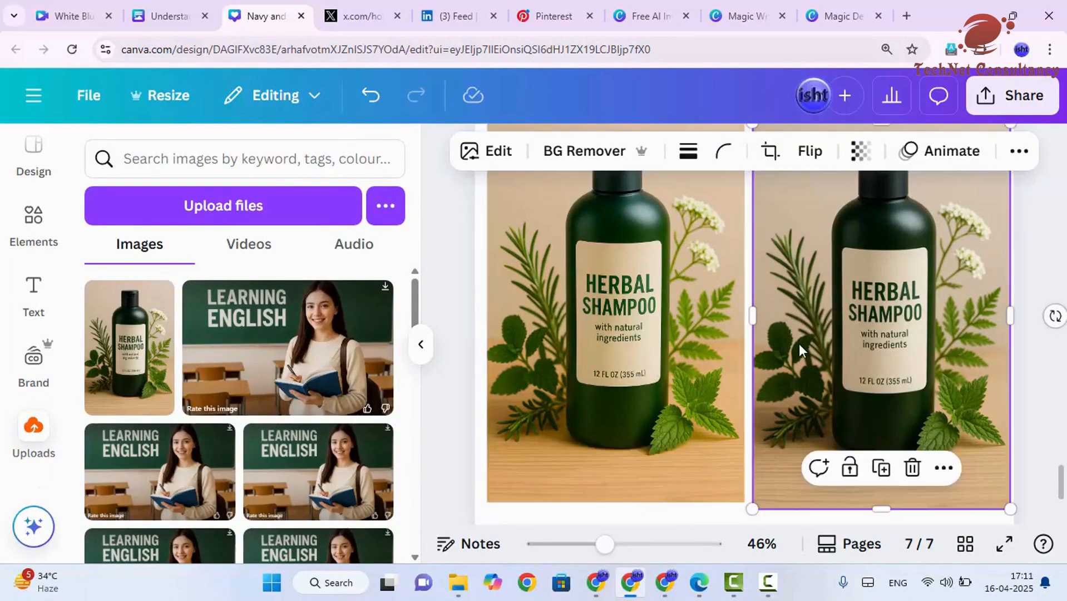
scroll(799, 343, down, 1)
scroll(798, 343, up, 1)
drag(1009, 508, 1001, 503)
click(1030, 406)
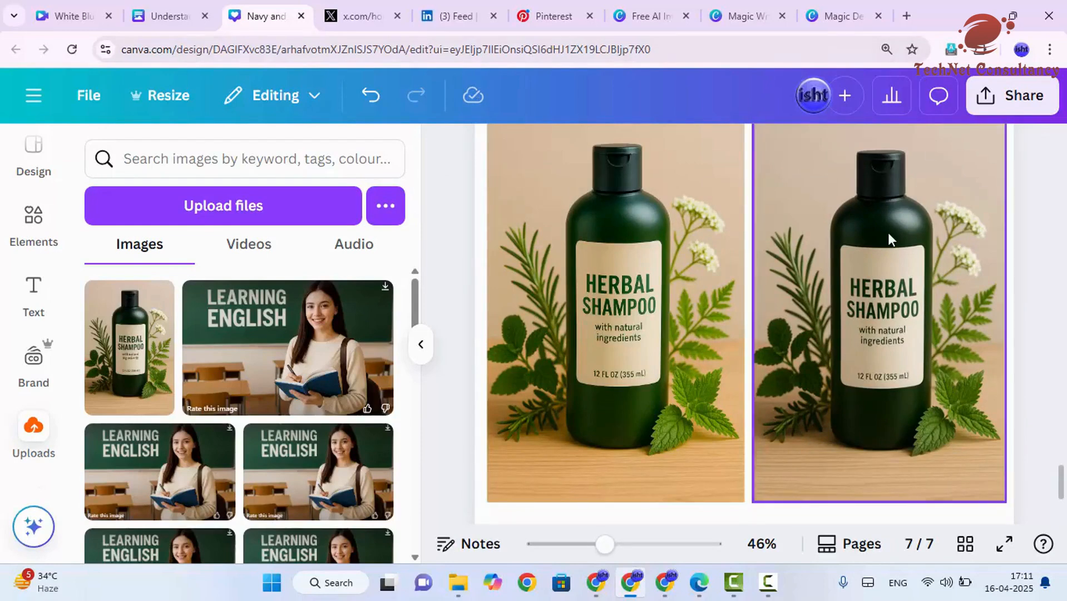
scroll(855, 287, down, 3)
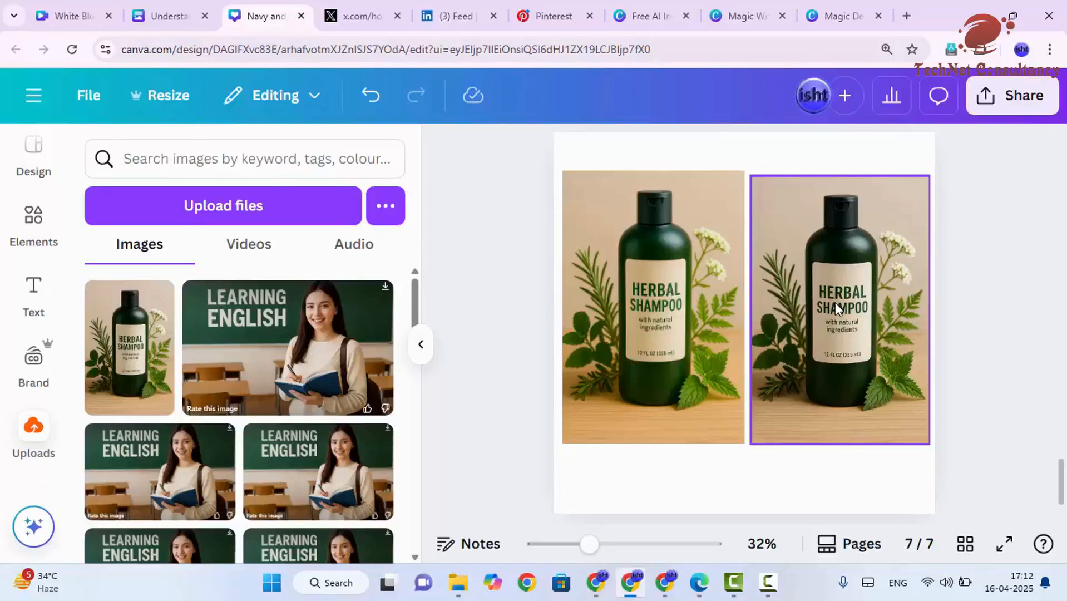
Step: Open the adjustments for the right shampoo image and set Temperature to 18 and Tint to 32
click(797, 285)
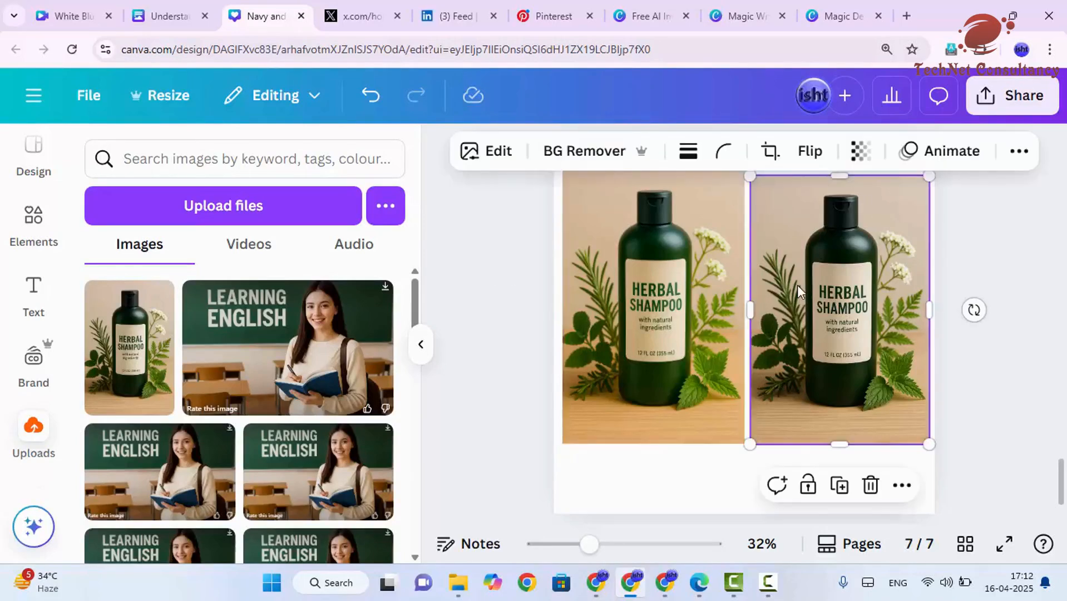
click(486, 151)
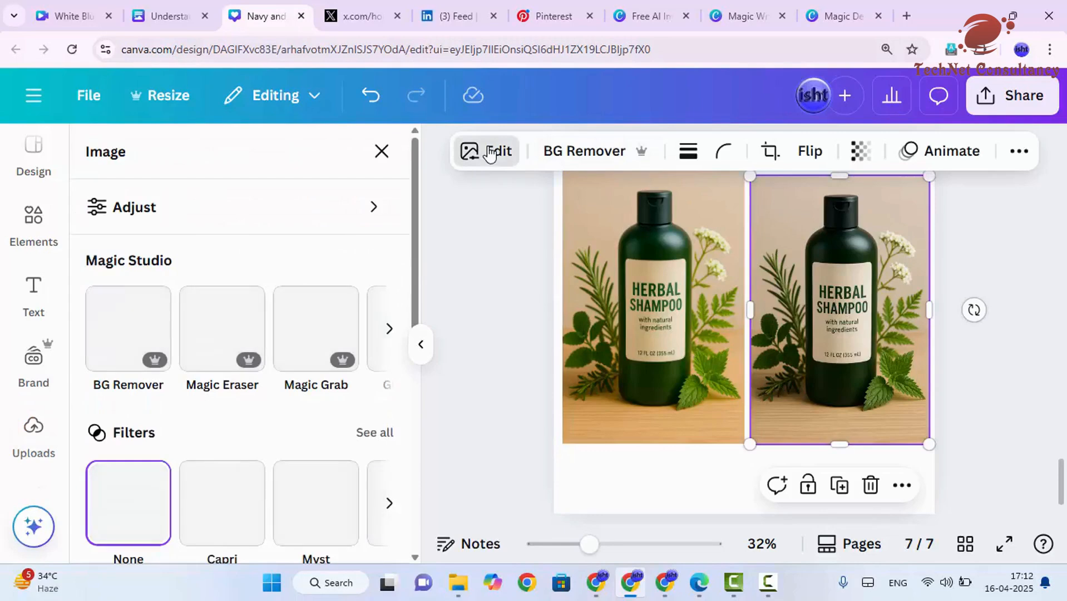
click(242, 219)
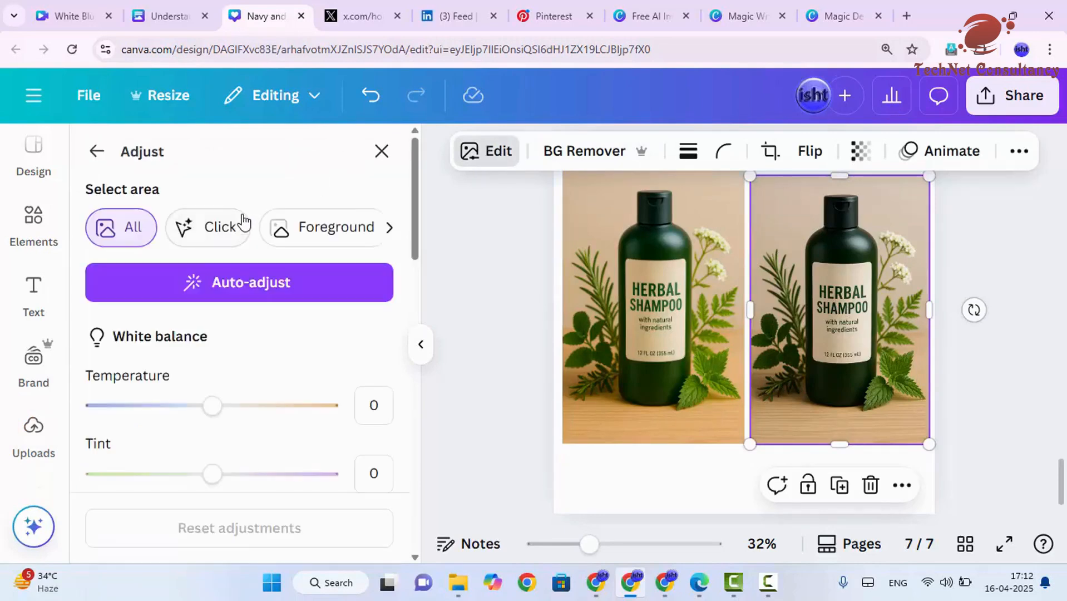
scroll(242, 256, down, 2)
scroll(250, 312, up, 2)
scroll(226, 253, down, 3)
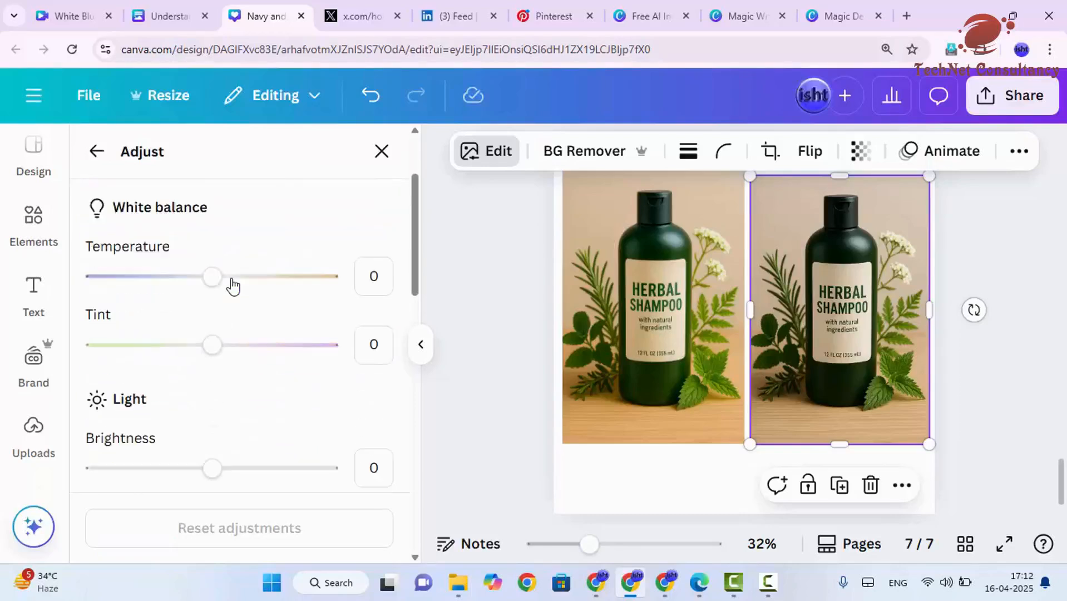
drag(210, 257, 232, 251)
drag(221, 328, 252, 319)
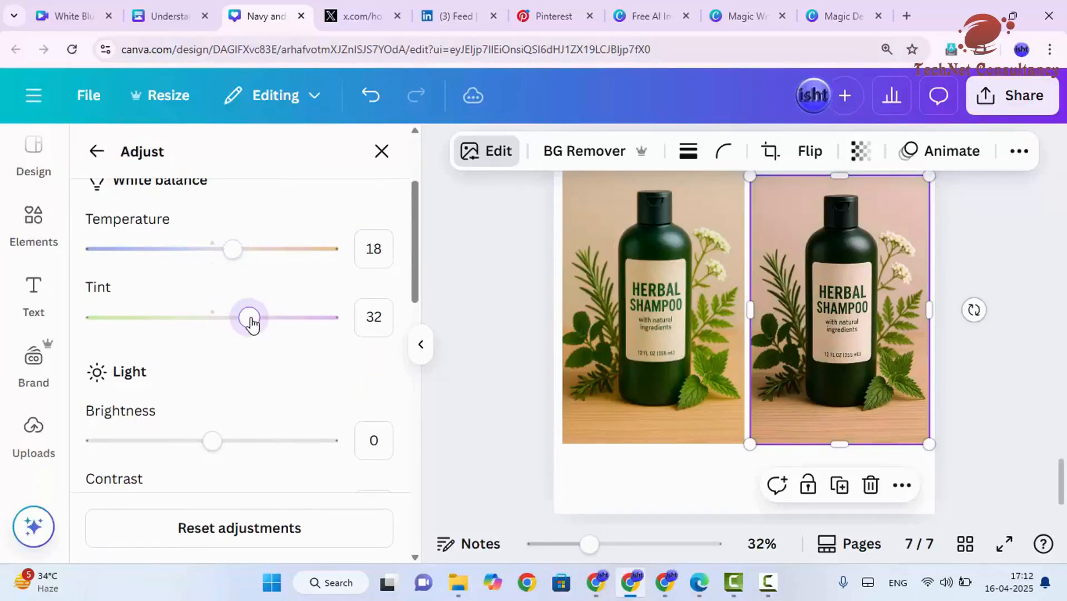
Step: Raise the Brightness and set Highlights to 20 for the right shampoo image
scroll(234, 350, down, 1)
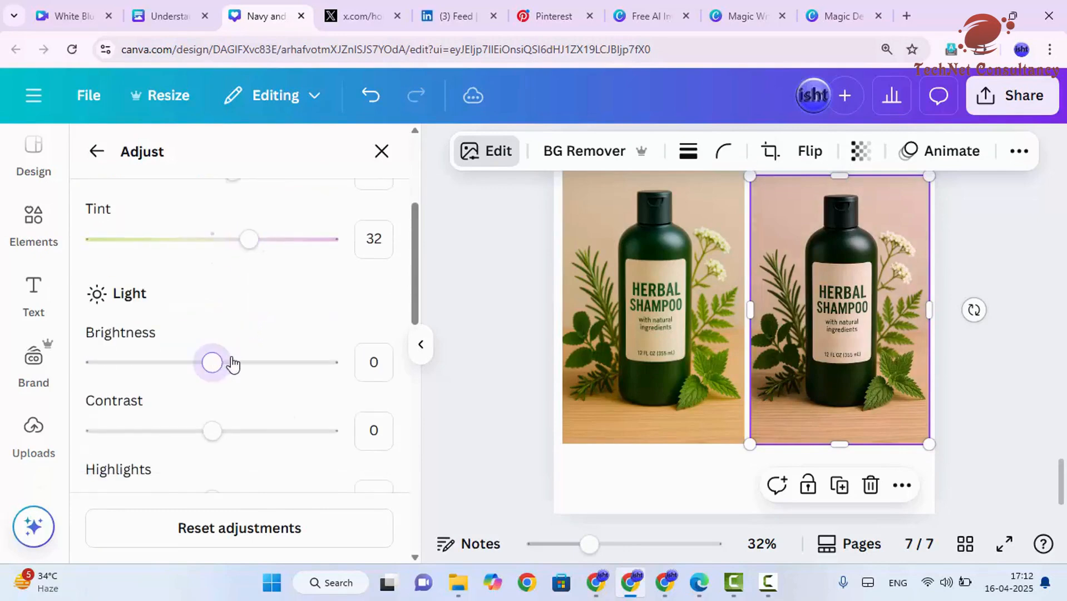
drag(219, 362, 247, 363)
scroll(261, 406, down, 1)
drag(214, 431, 237, 425)
scroll(250, 394, down, 1)
scroll(233, 379, down, 1)
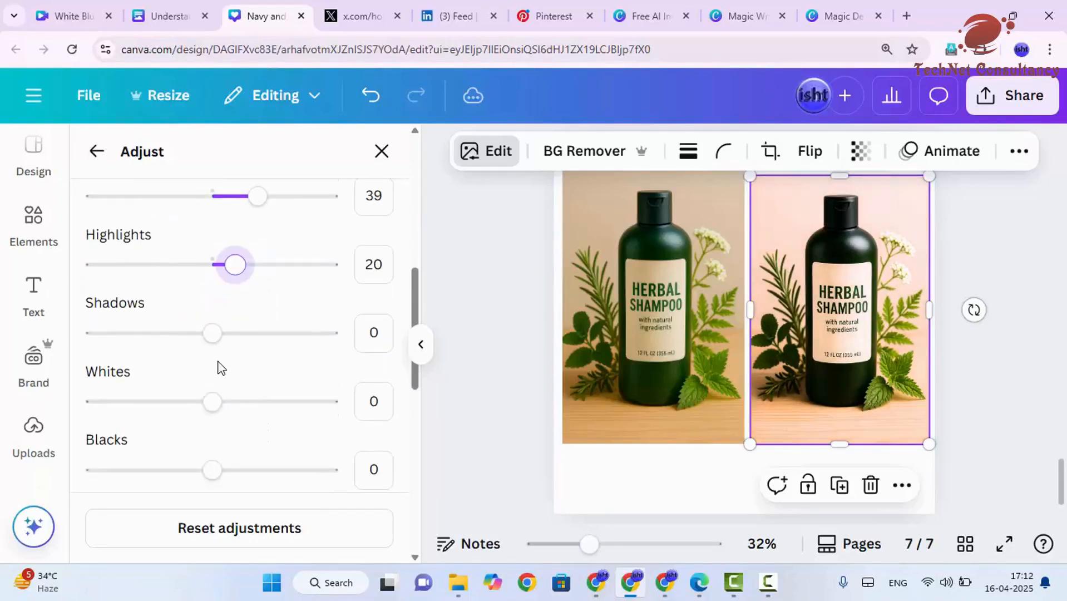
Step: Set Shadows to 30, Whites to 18 and Blacks to 28 on the right image
drag(238, 336, 246, 332)
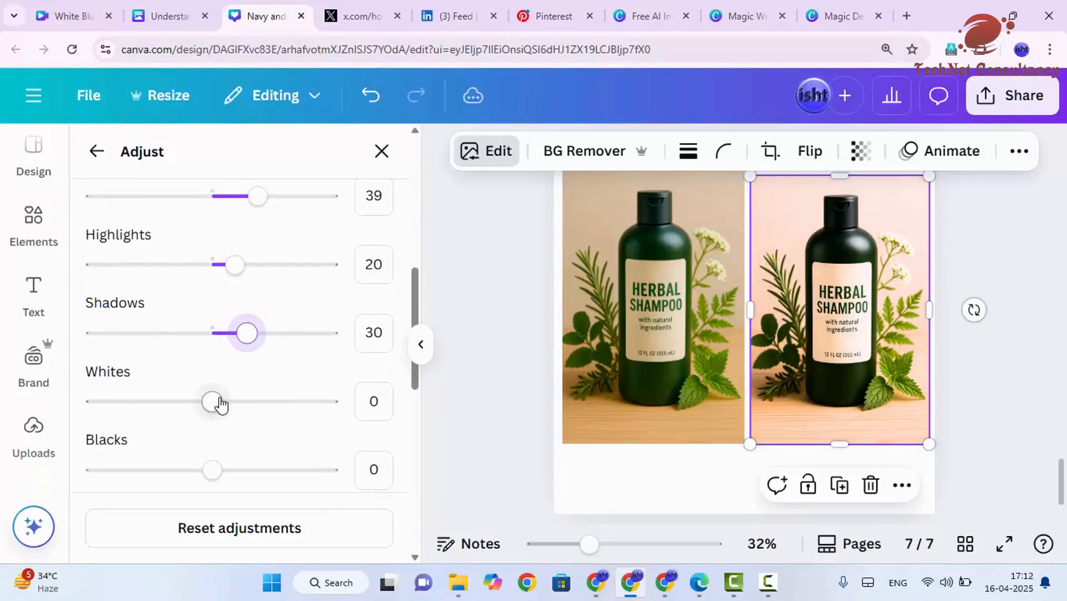
mouse_move(214, 402)
mouse_down()
mouse_move(243, 406)
mouse_move(234, 402)
mouse_up()
scroll(238, 433, down, 1)
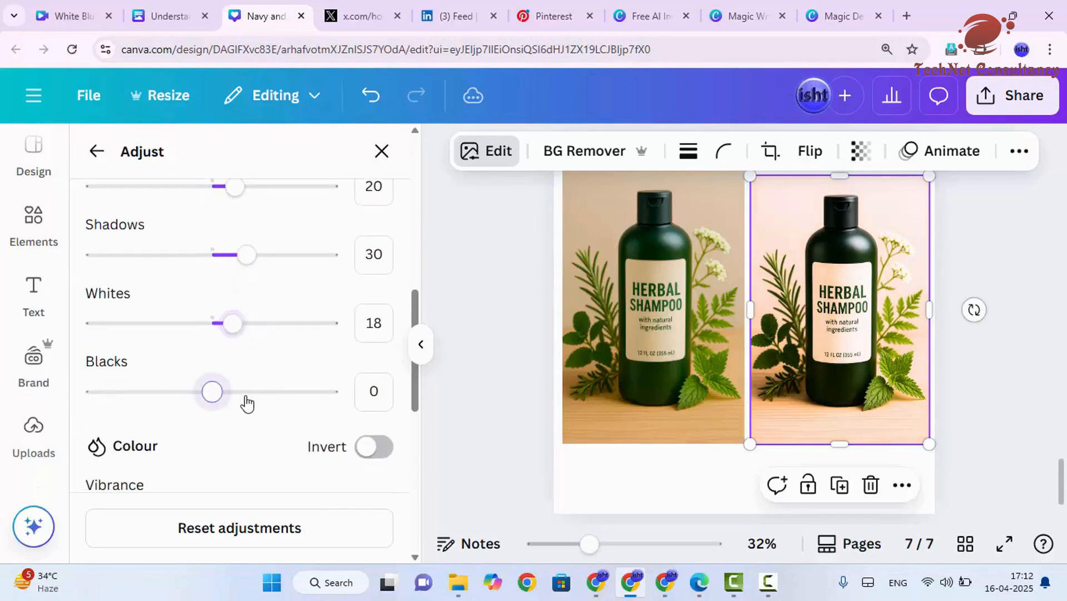
click(245, 396)
scroll(247, 422, down, 2)
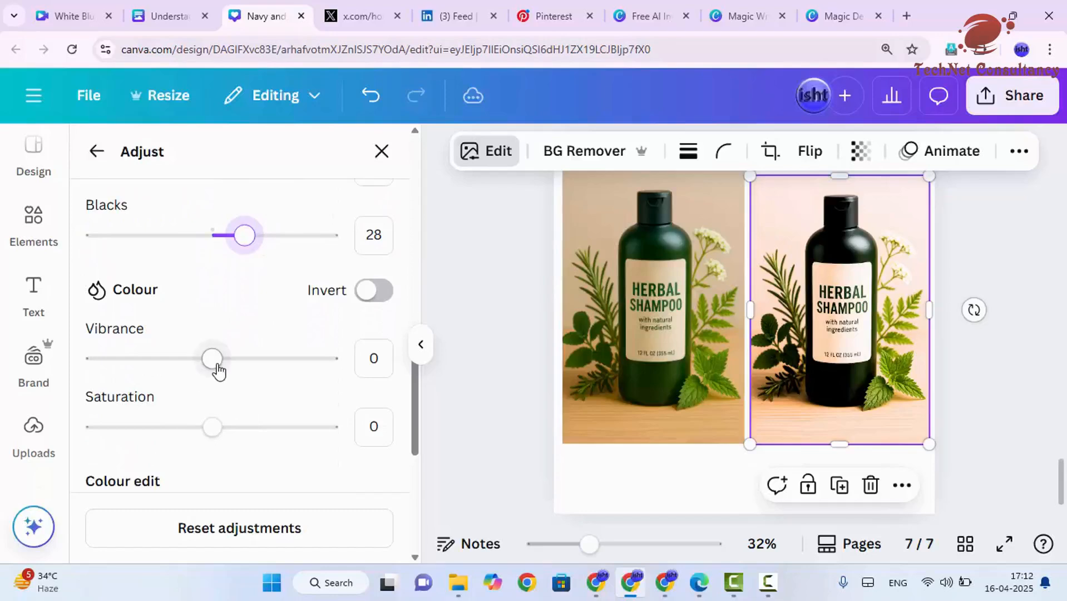
Step: Set Vibrance to 33 and Saturation to 29 for the right shampoo image
click(376, 299)
click(349, 291)
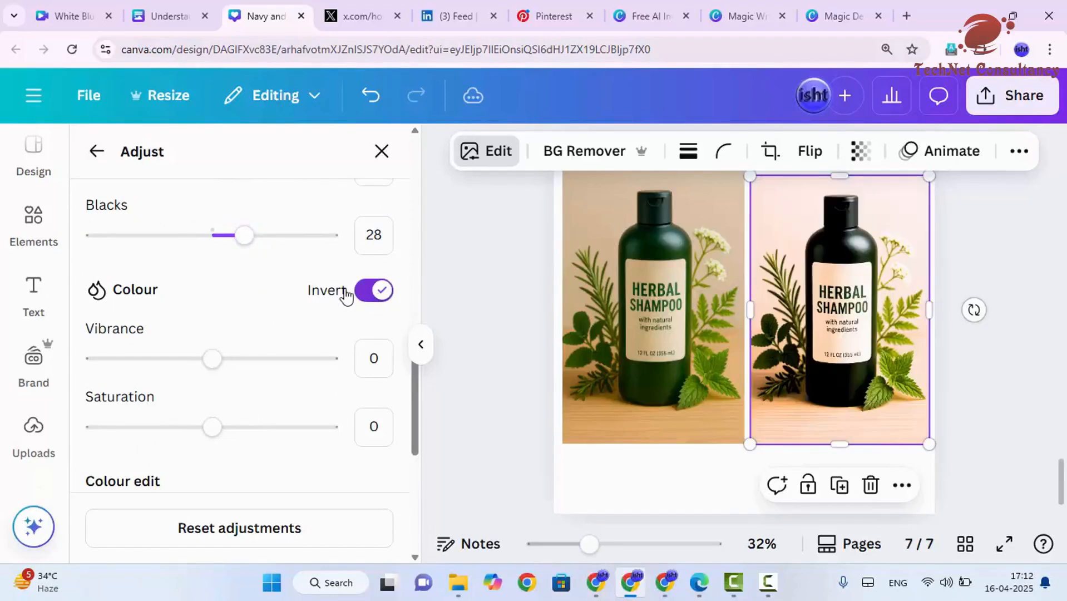
click(250, 358)
drag(227, 431, 246, 431)
scroll(248, 434, down, 1)
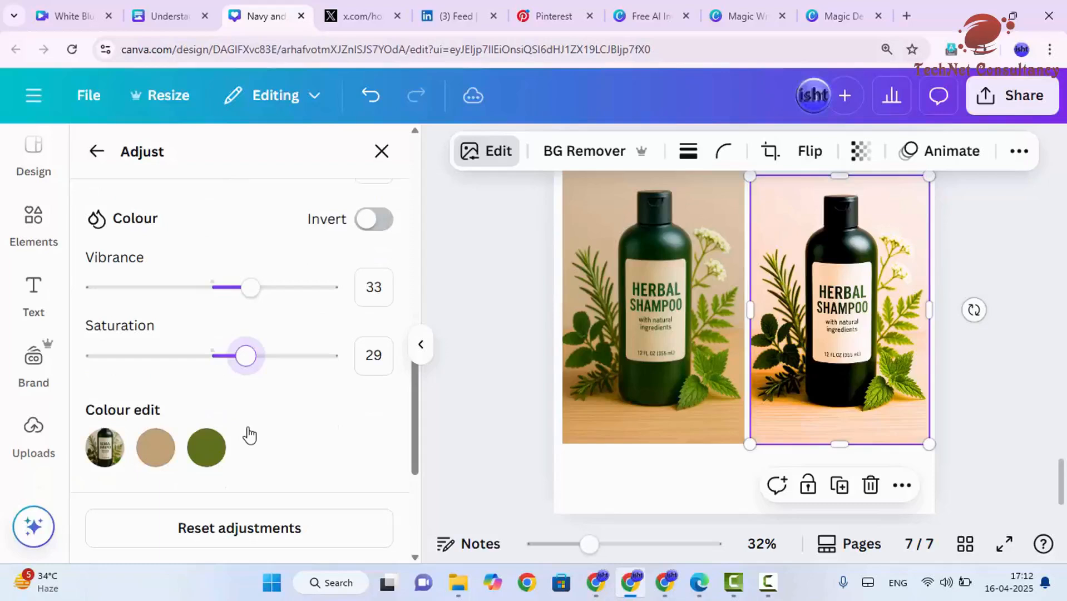
scroll(245, 432, down, 3)
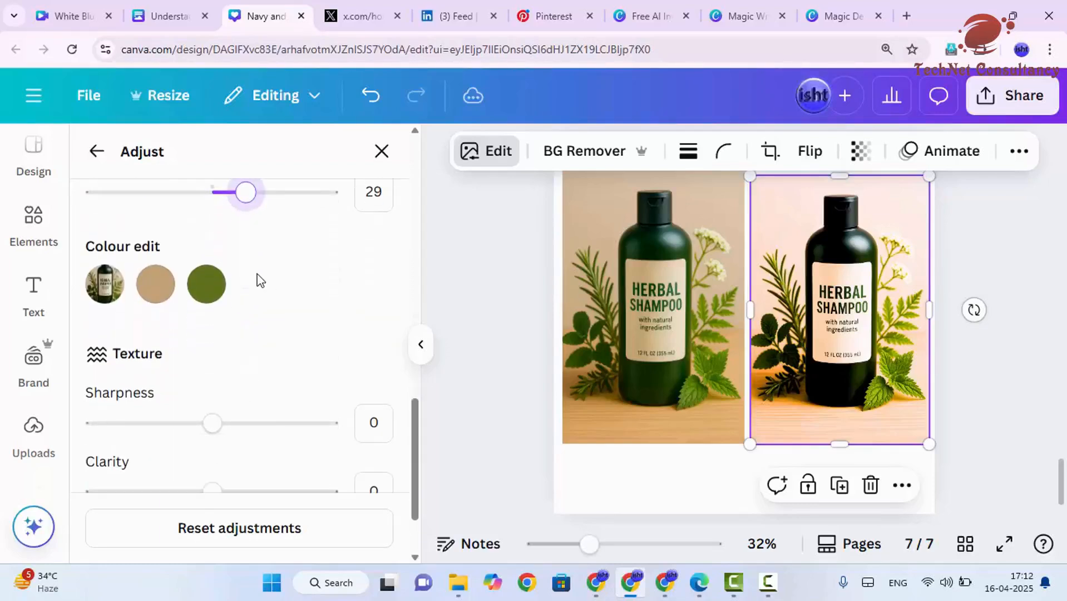
Step: Set Sharpness to 25 and Clarity to 40 for the right shampoo image
scroll(243, 300, down, 2)
click(238, 344)
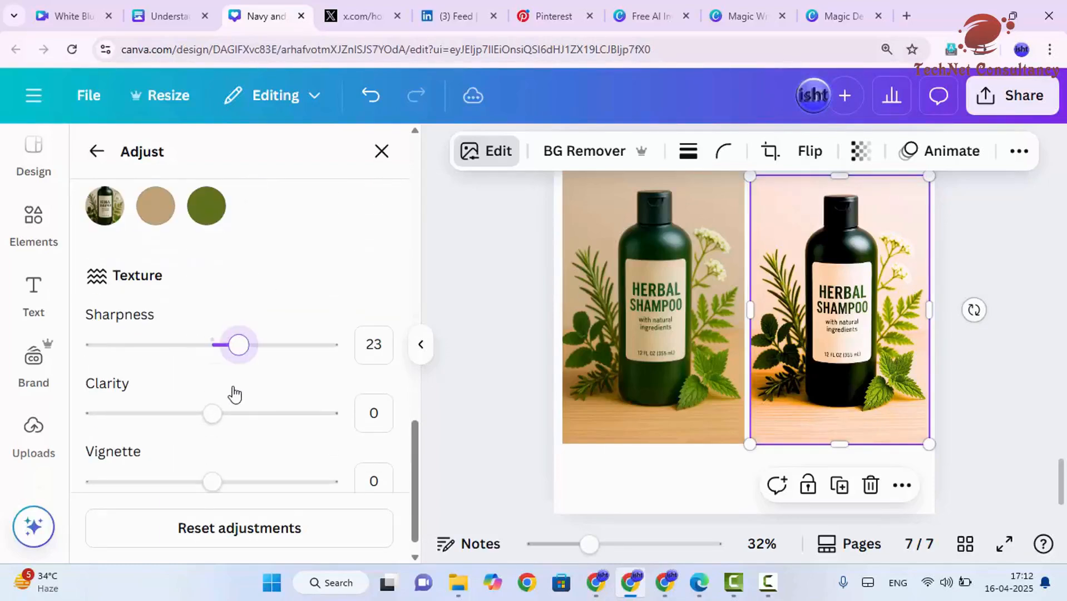
click(258, 414)
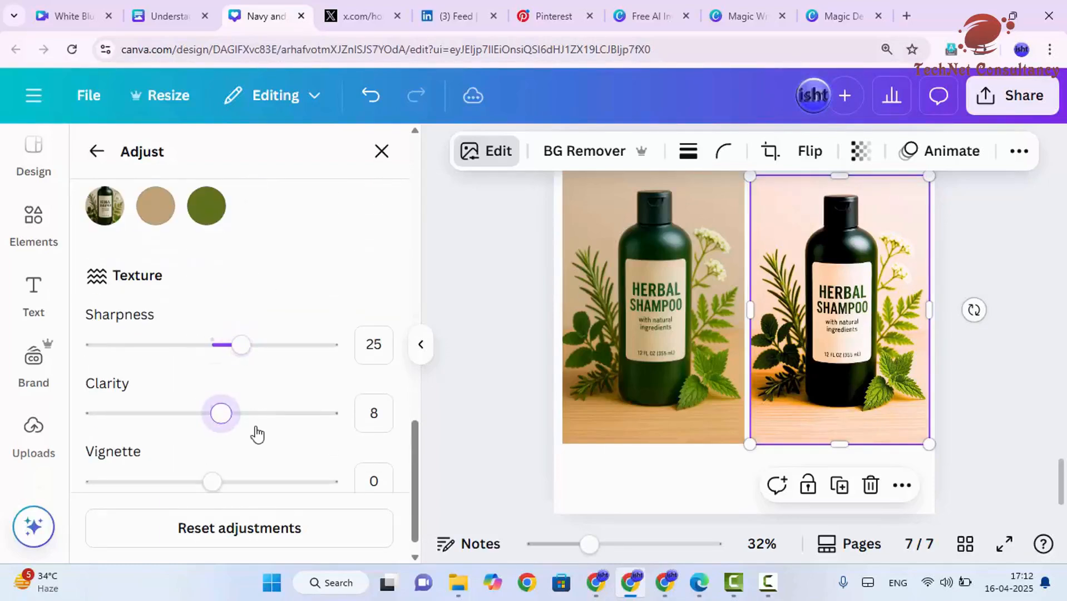
Step: Set the Vignette of the right shampoo image to 21
click(233, 481)
key(Right)
key(Right)
key(Right)
key(Right)
key(Right)
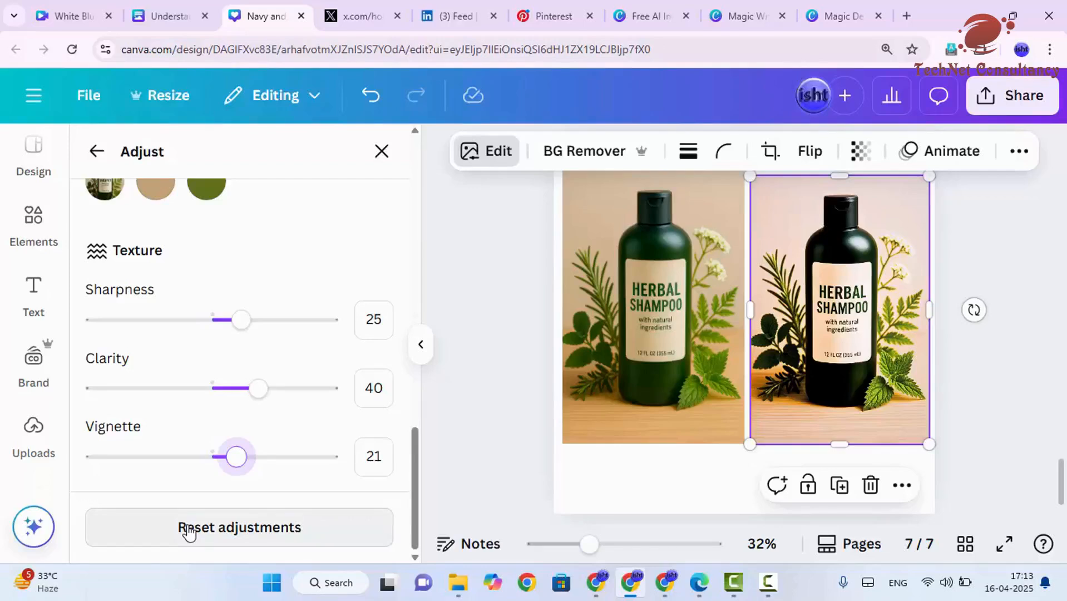
Step: Reset all adjustments on the right shampoo image and reselect it to compare with the left copy
click(188, 528)
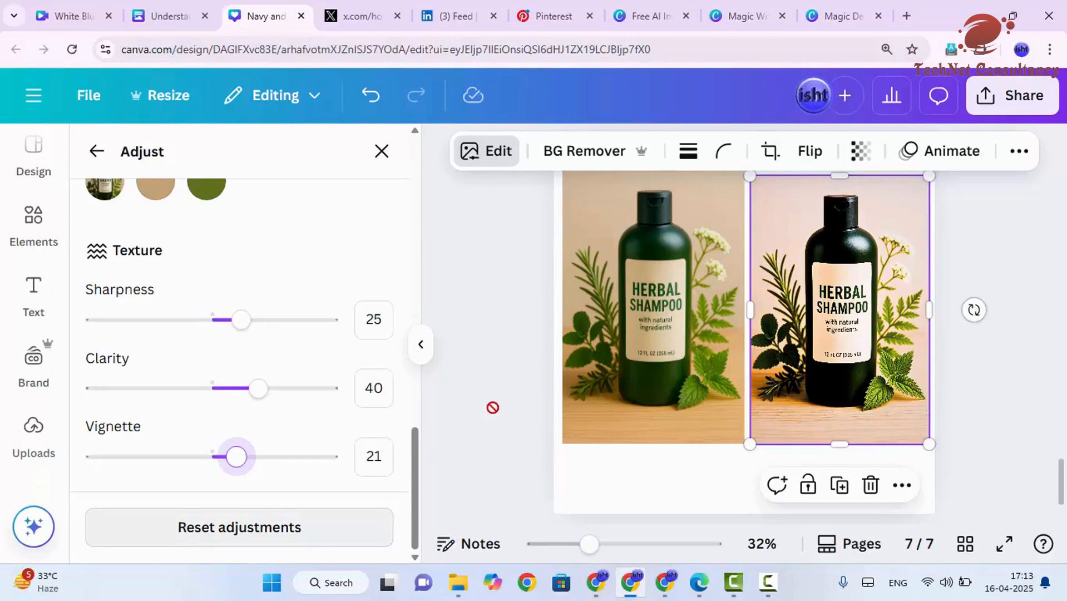
click(973, 263)
click(859, 305)
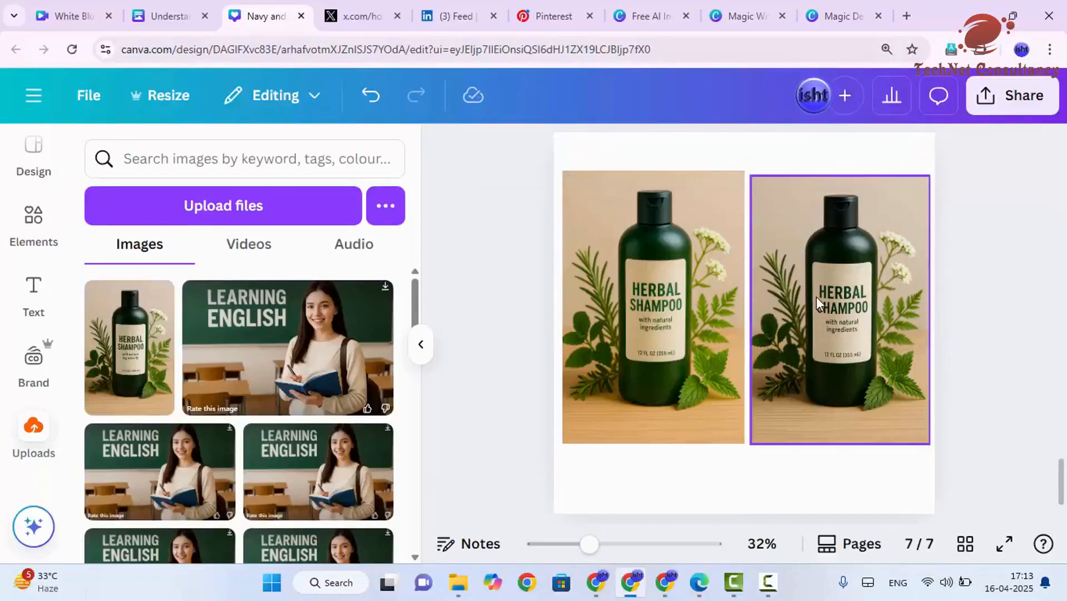
scroll(766, 302, up, 5)
scroll(764, 310, down, 4)
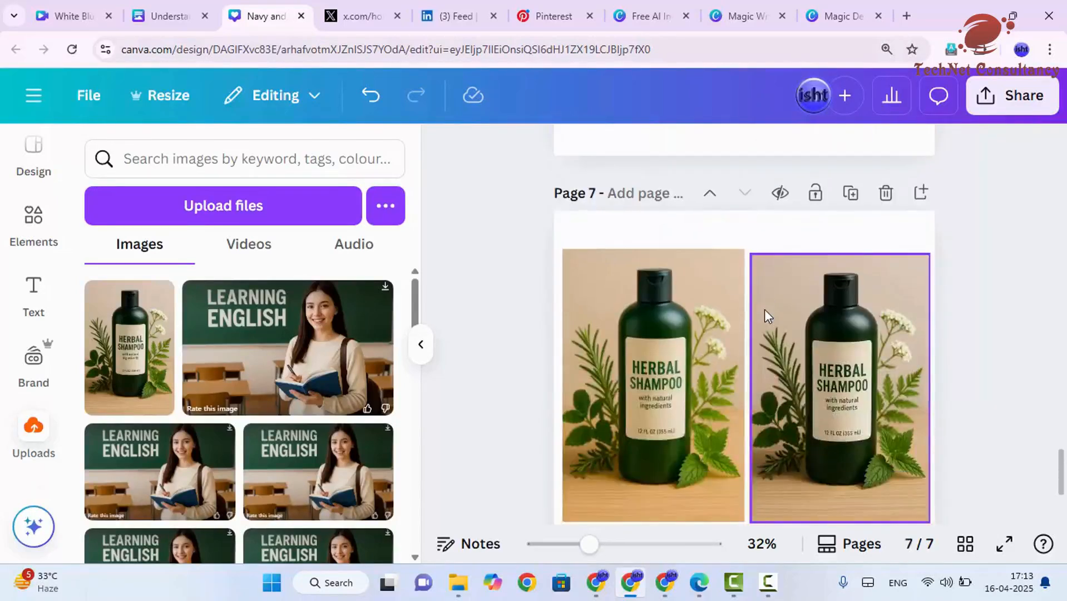